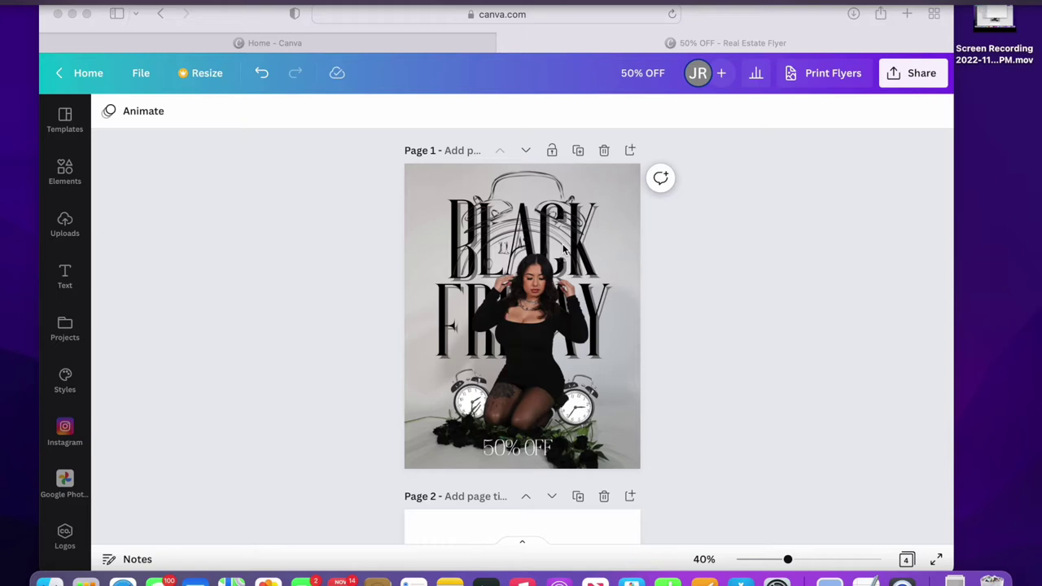
Place the first uploaded photo of the woman kneeling among black roses on the blank page 2
scroll(554, 302, "down", 1)
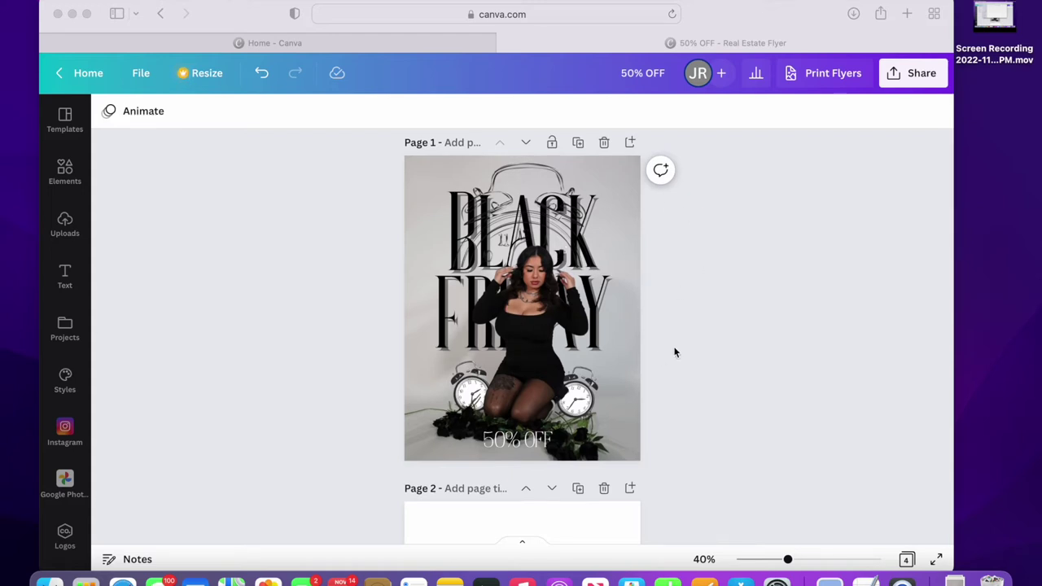
scroll(674, 353, "up", 1)
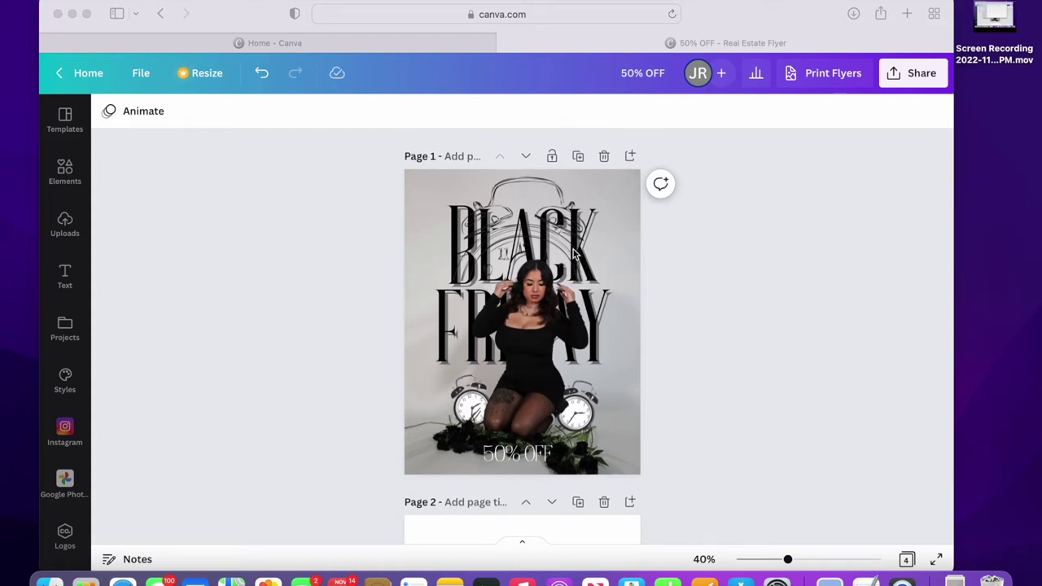
scroll(644, 299, "down", 5)
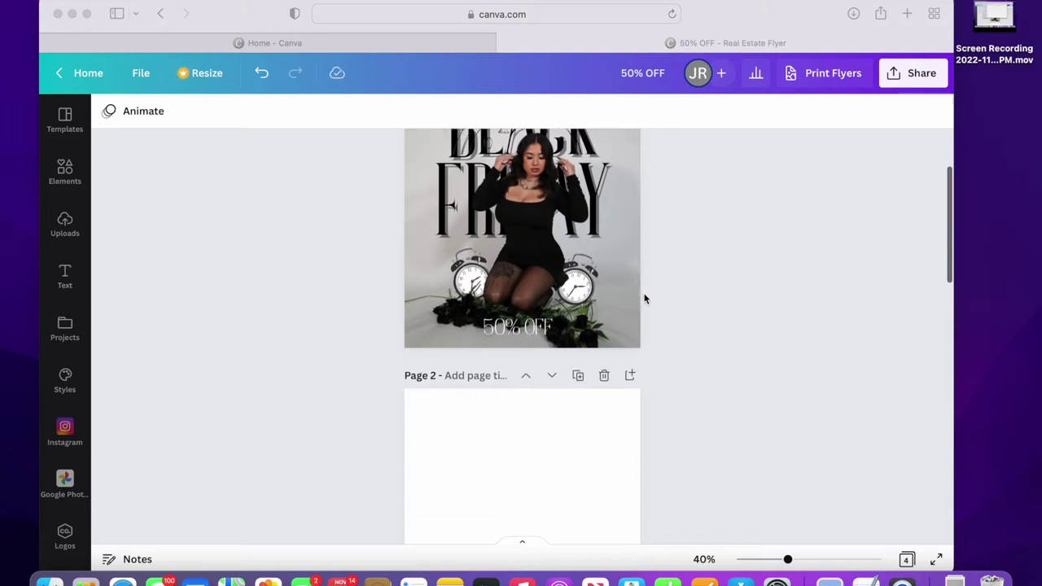
left_click(481, 340)
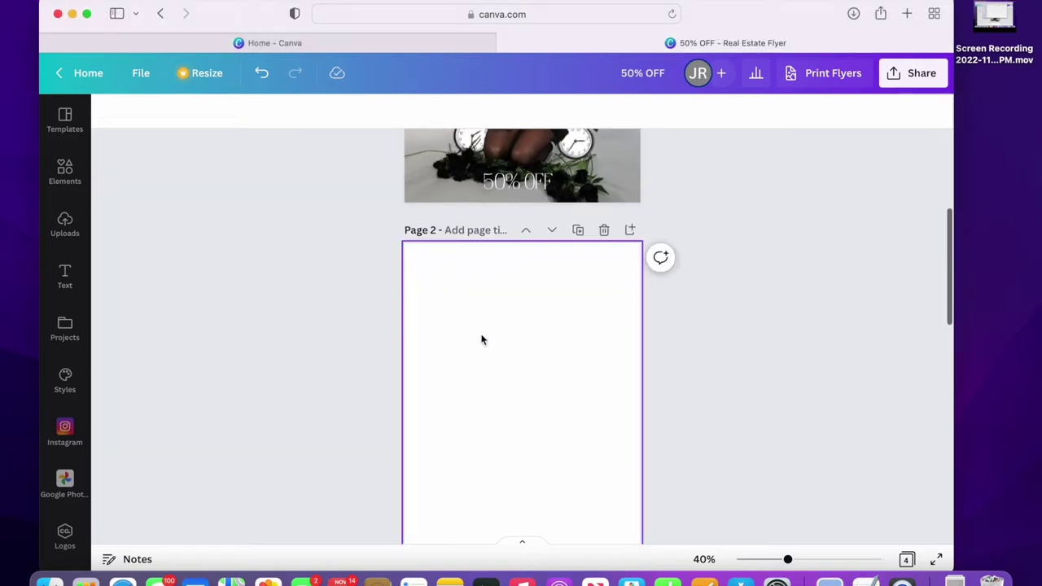
left_click(64, 224)
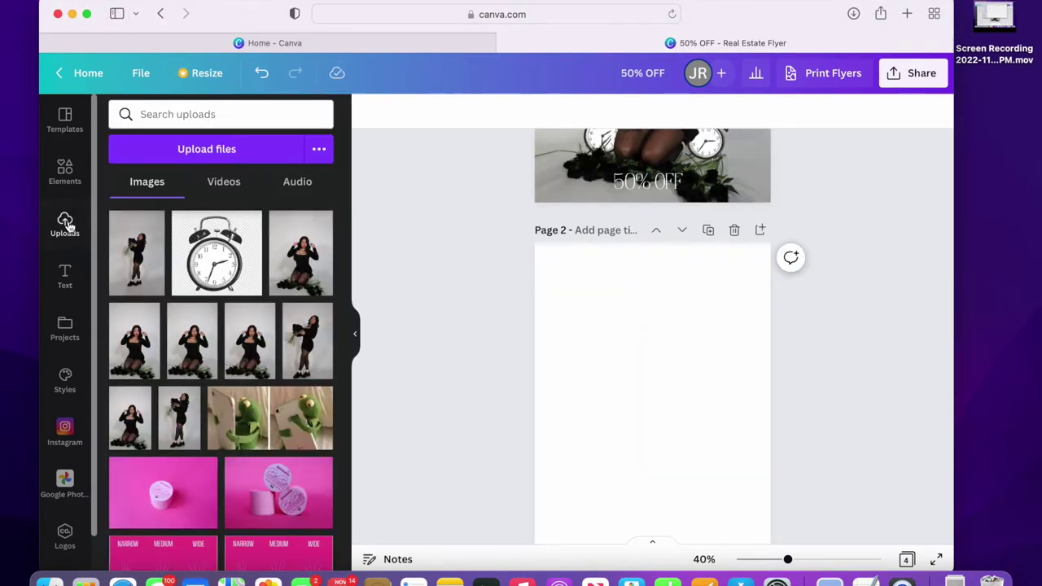
left_click(299, 269)
scroll(578, 317, "down", 2)
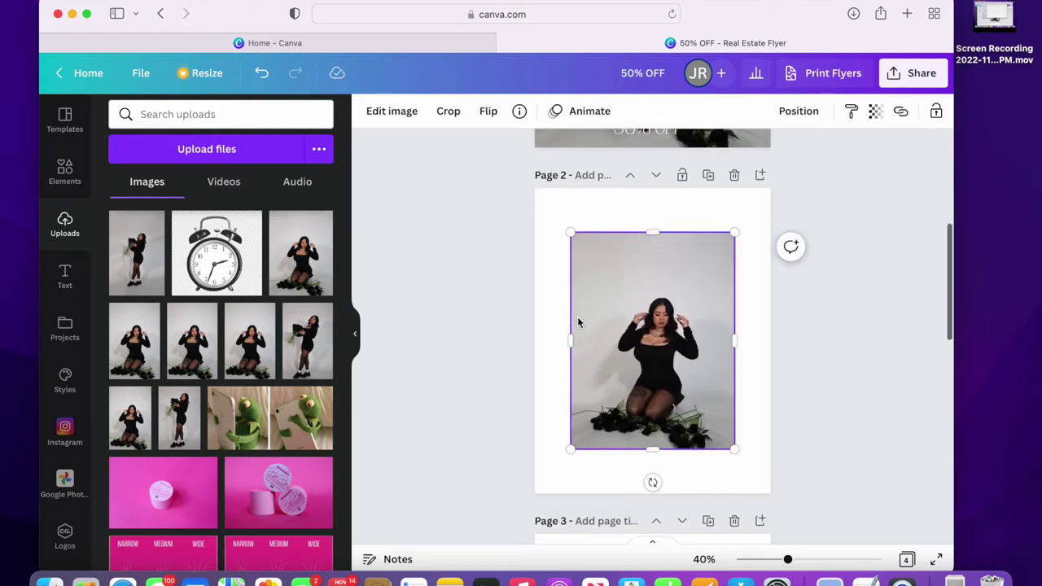
Enlarge the kneeling photo on page 2 until it fills the whole page edge to edge
left_click_drag(570, 218, 536, 172)
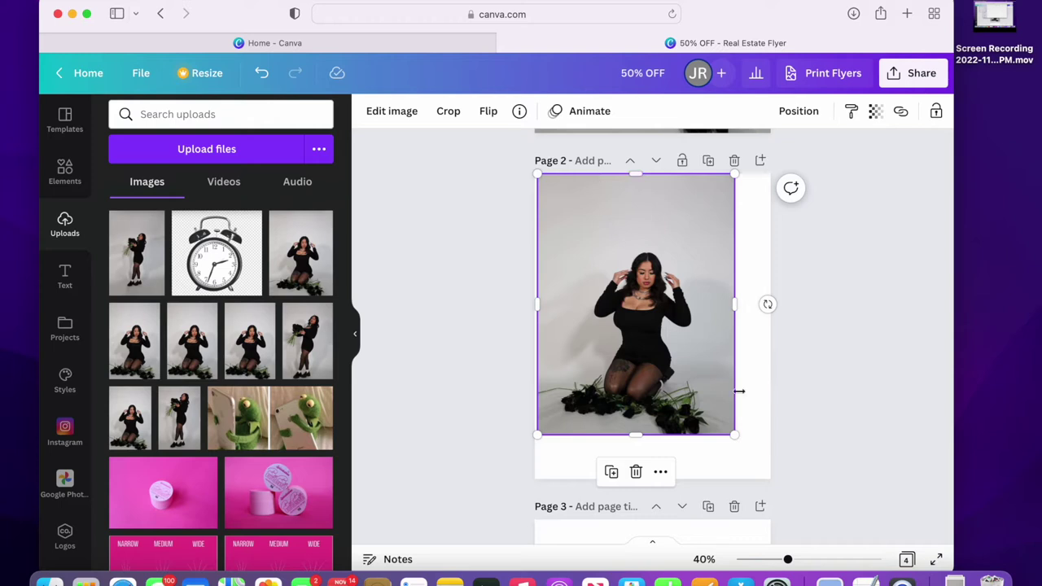
left_click_drag(735, 435, 767, 482)
left_click_drag(724, 412, 722, 411)
left_click_drag(768, 328, 770, 328)
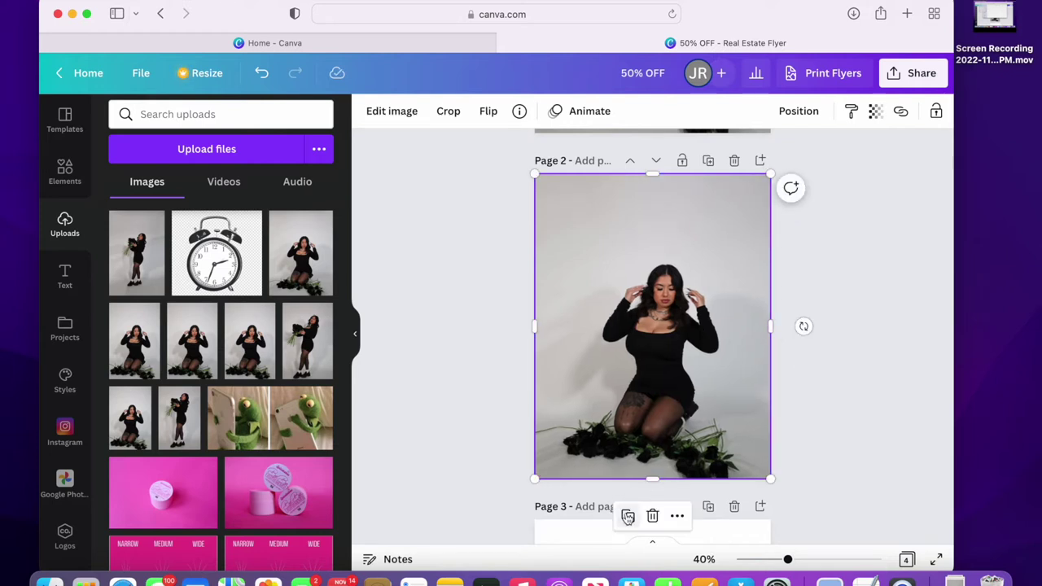
Duplicate the full-page photo exactly over the original and crop the copy's top down to just above the woman's head
left_click_drag(726, 394, 726, 387)
left_click_drag(653, 173, 654, 258)
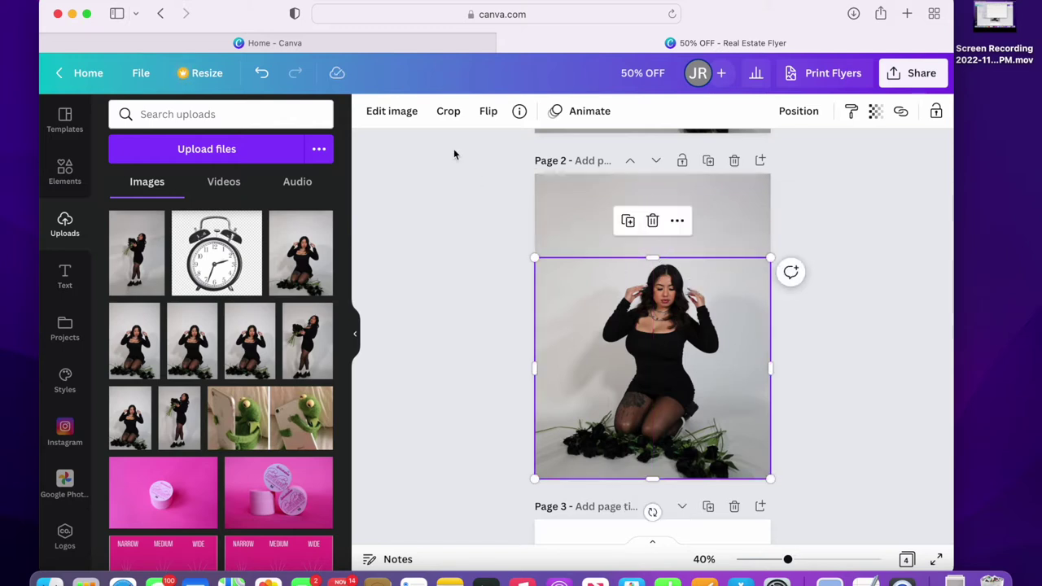
Remove the background of the cropped photo copy with the Background Remover
left_click(399, 110)
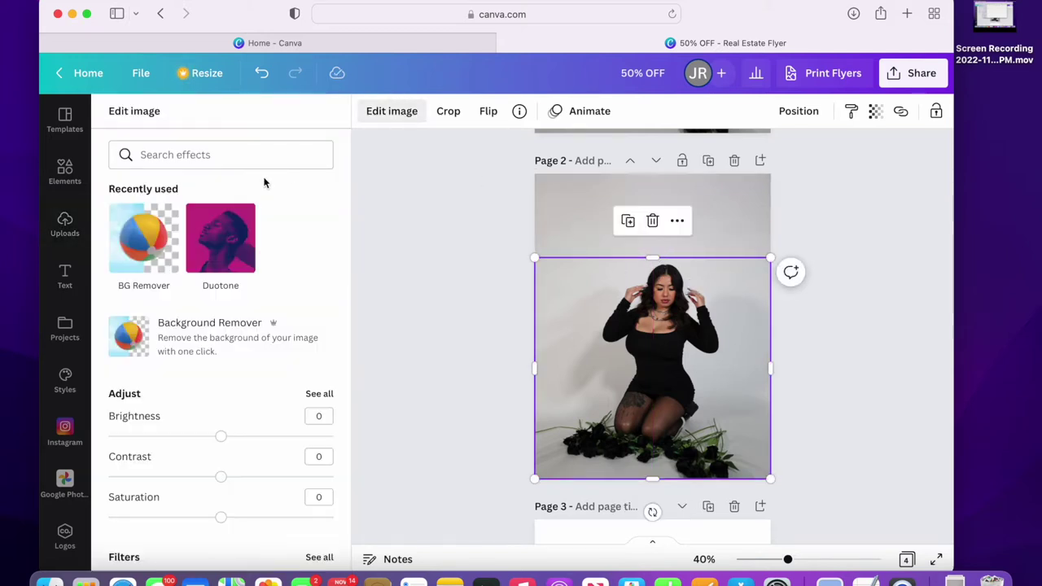
left_click(151, 242)
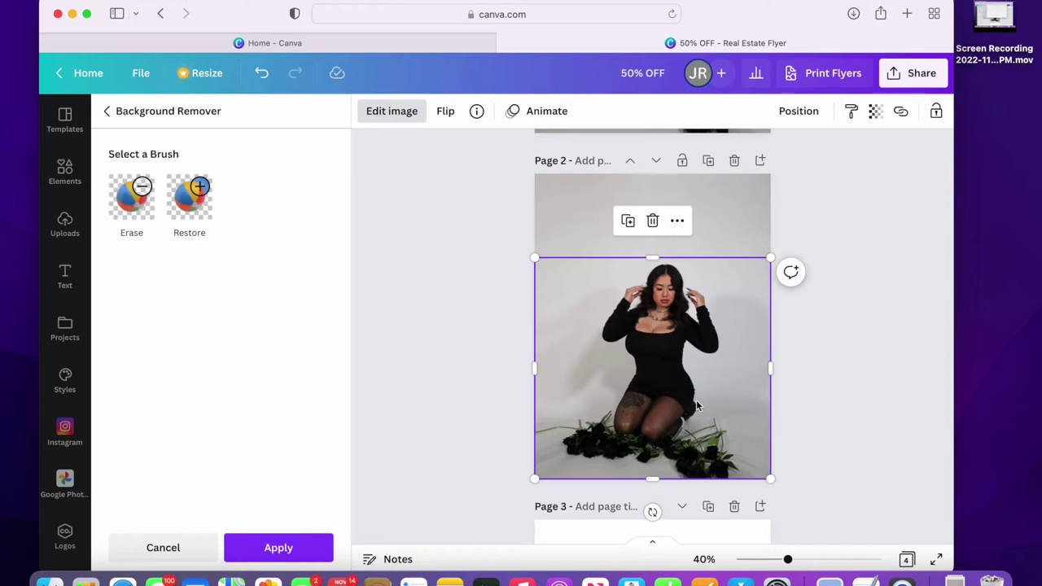
mouse_move(695, 404)
left_mouse_down()
mouse_move(682, 402)
mouse_move(684, 391)
left_mouse_up()
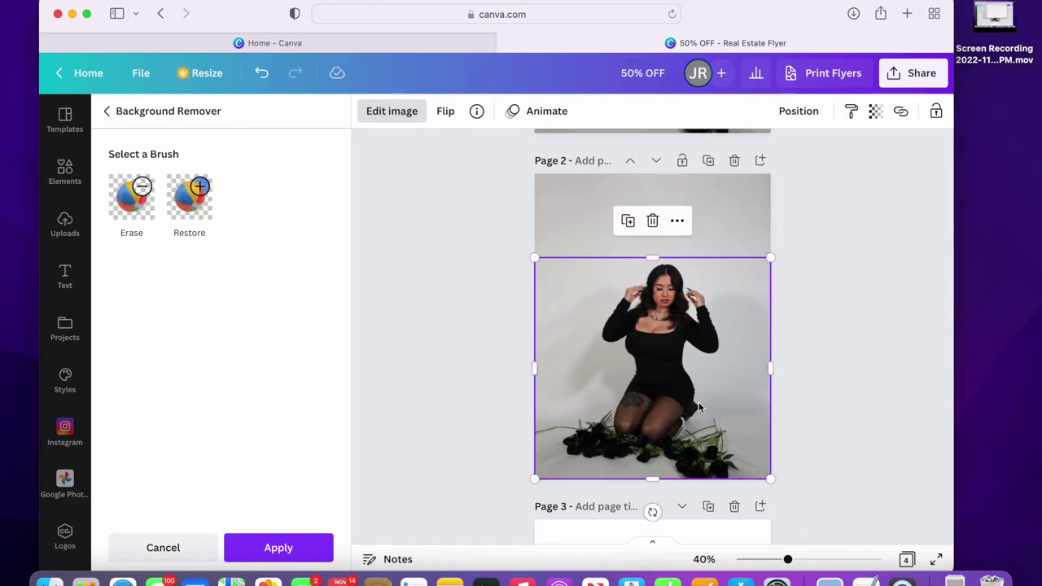
Detach the full-size photo from the page background and enlarge it to the page's upper-right corner
left_click(736, 224)
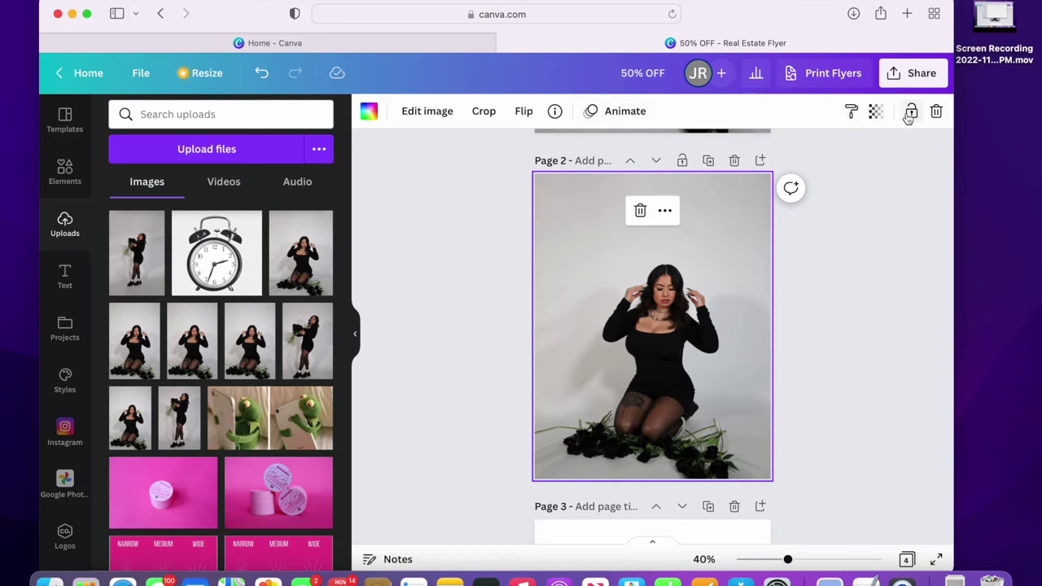
left_click(664, 210)
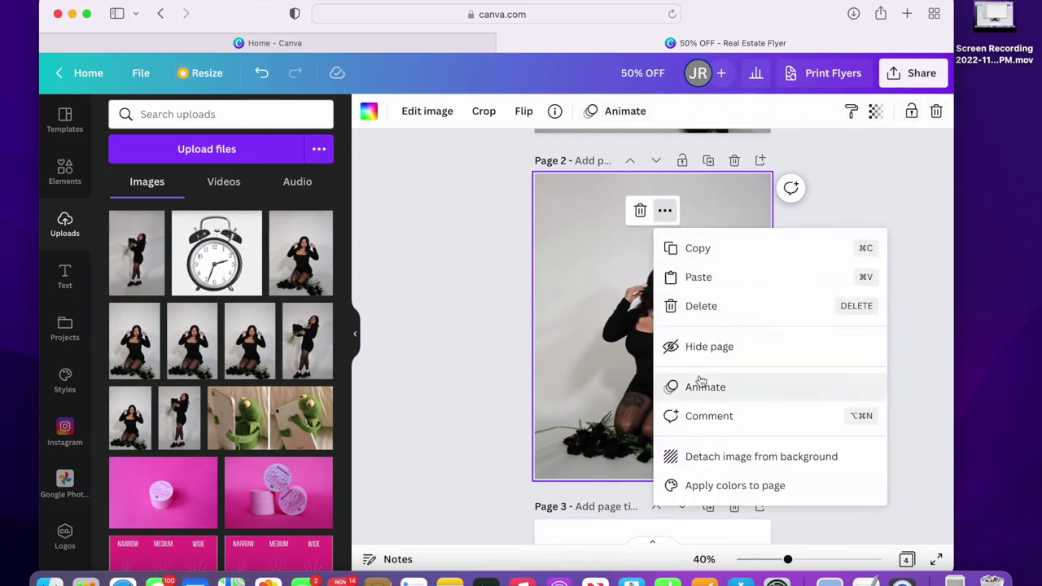
left_click(716, 463)
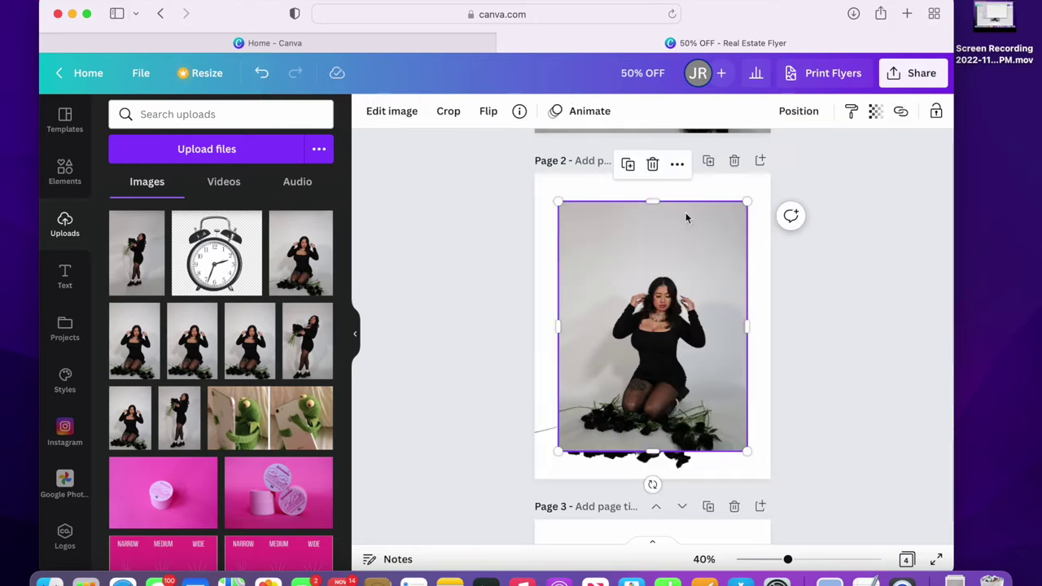
left_click_drag(747, 203, 773, 172)
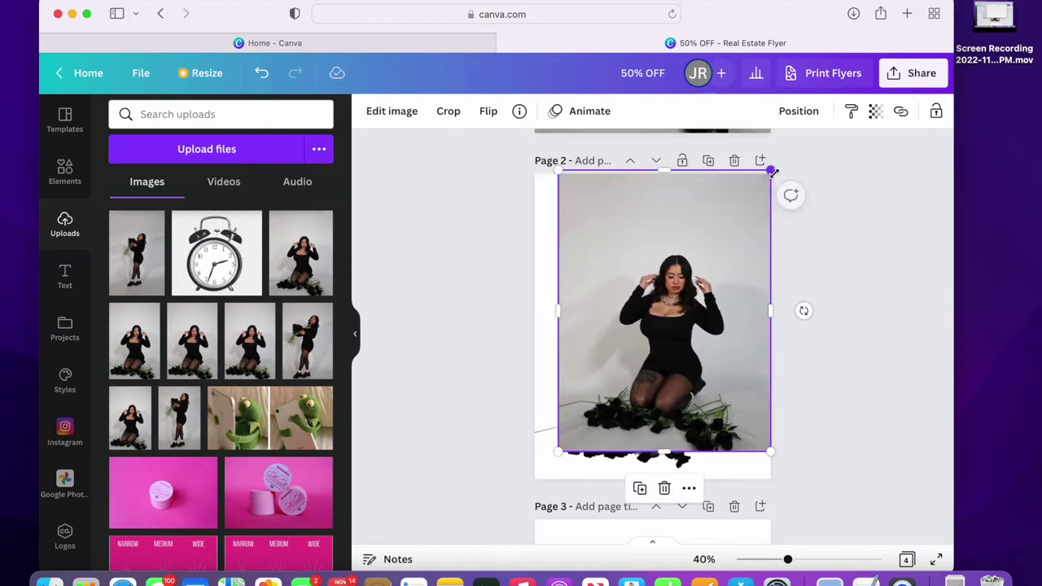
Bring the background-free cutout forward above the full photo, and enlarge the full photo to cover the page
left_click(597, 466)
left_click(799, 112)
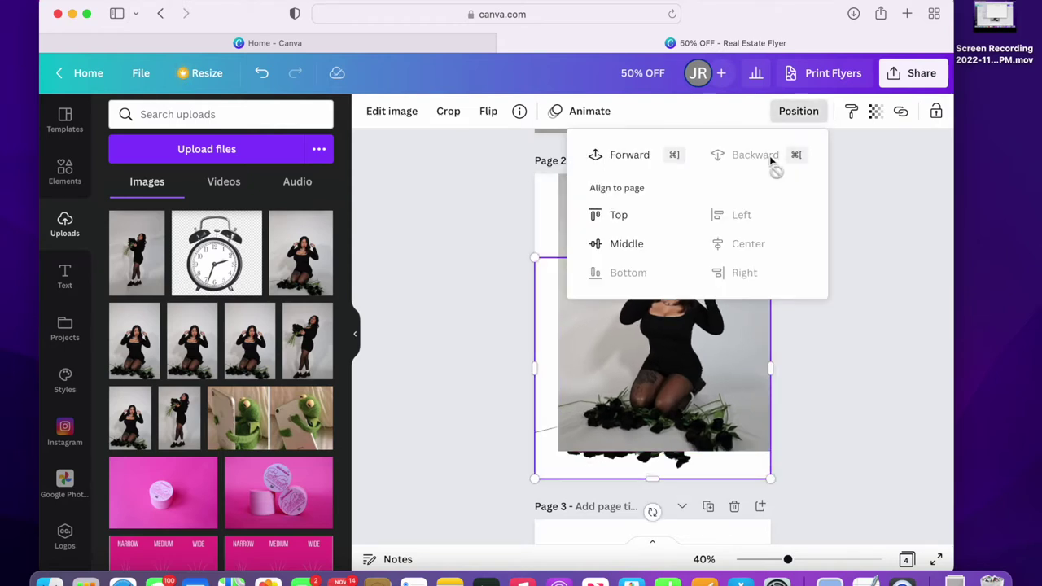
left_click(662, 155)
left_click(892, 362)
left_click(600, 240)
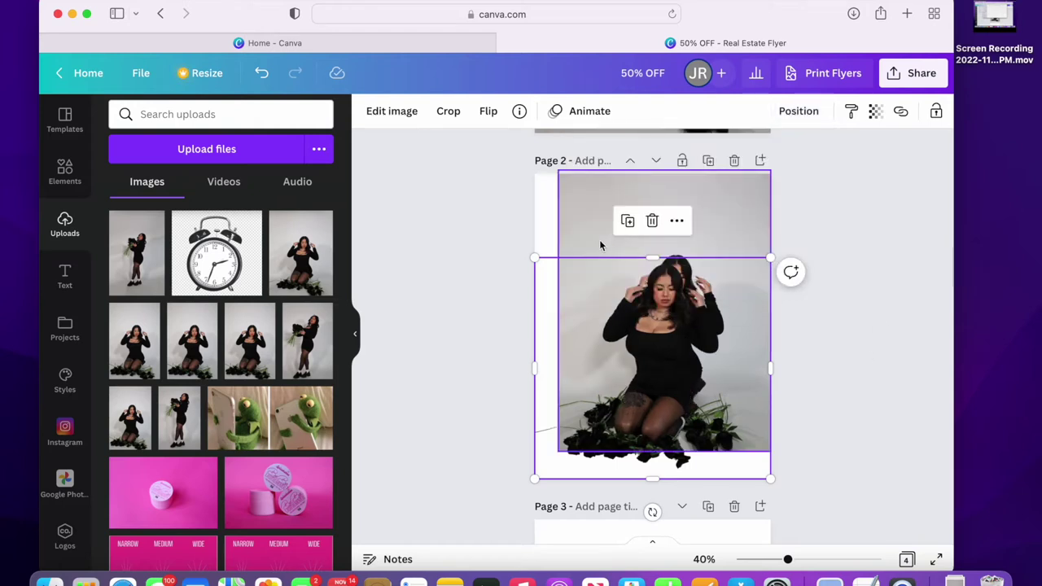
left_click_drag(560, 451, 530, 475)
left_click(799, 114)
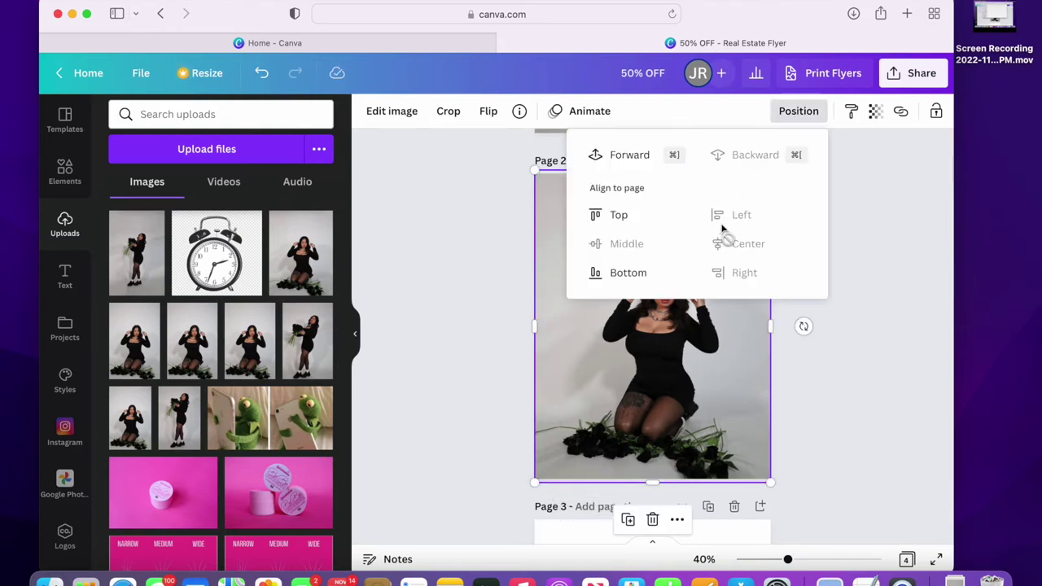
left_click(841, 236)
left_click(654, 336)
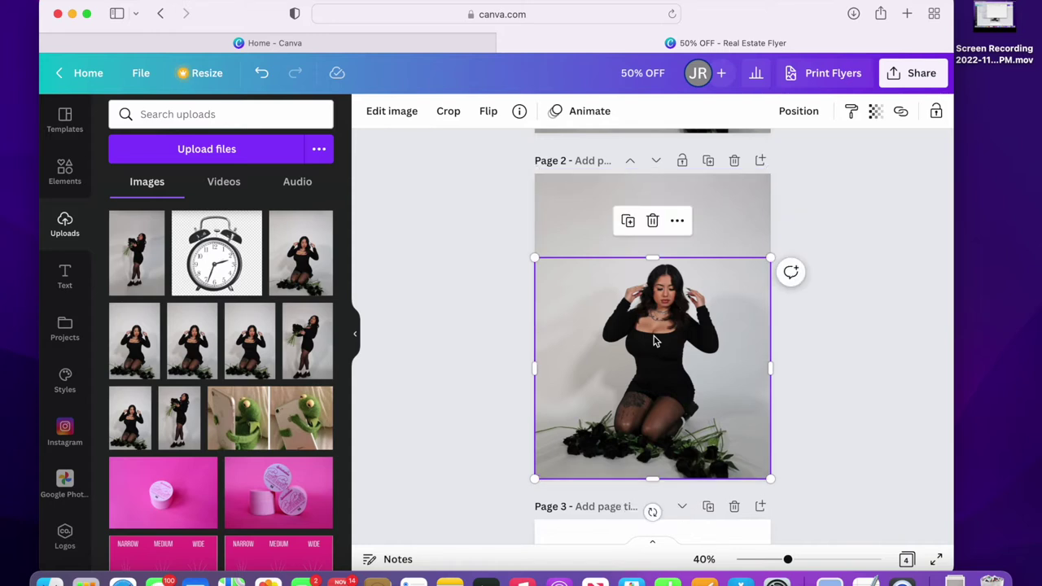
left_click(804, 114)
left_click(652, 243)
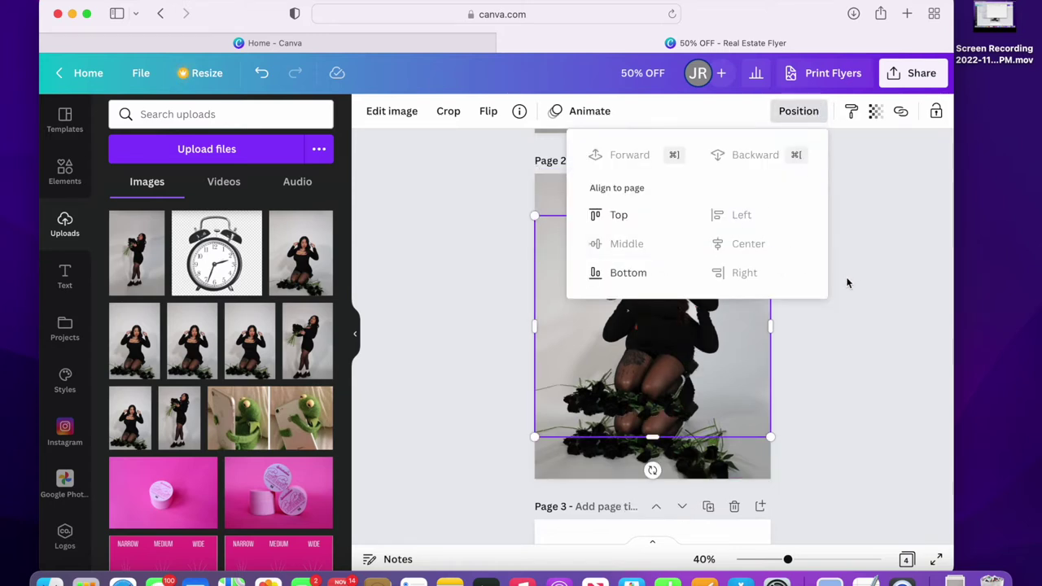
left_click(265, 77)
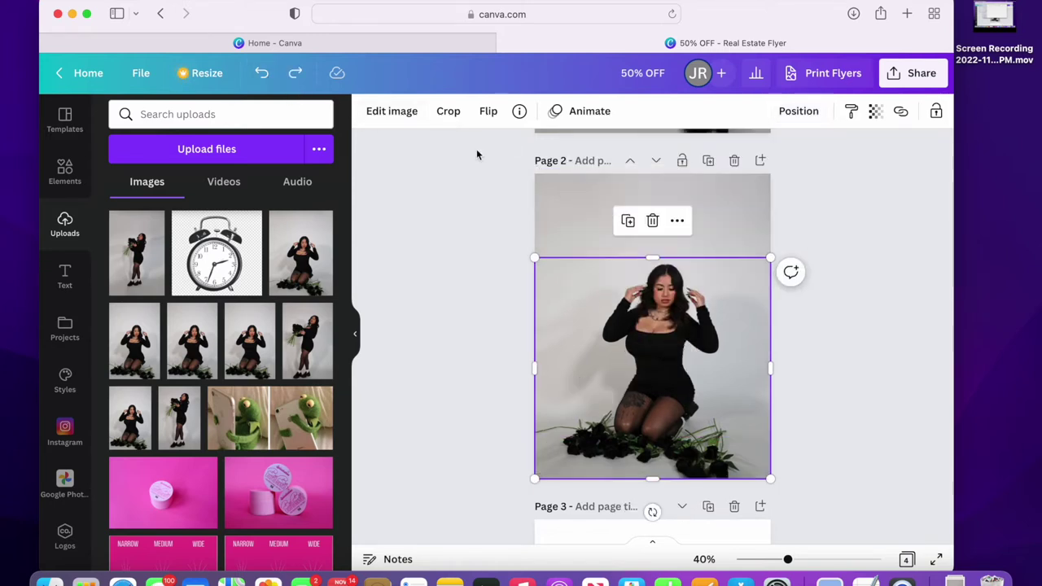
Crop the cutout's top and both sides tightly around the woman and the roses
left_click(907, 264)
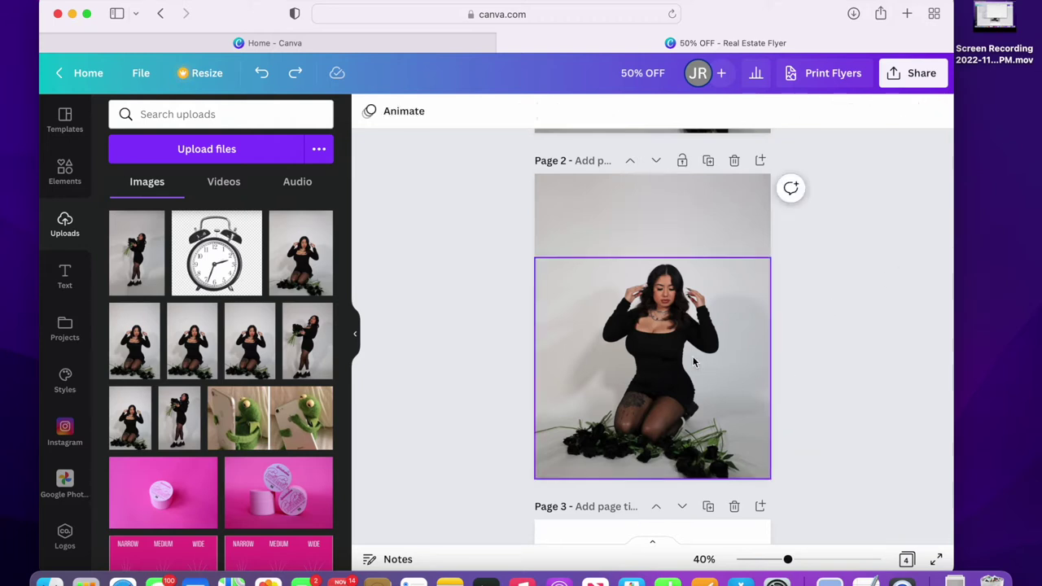
left_click(662, 348)
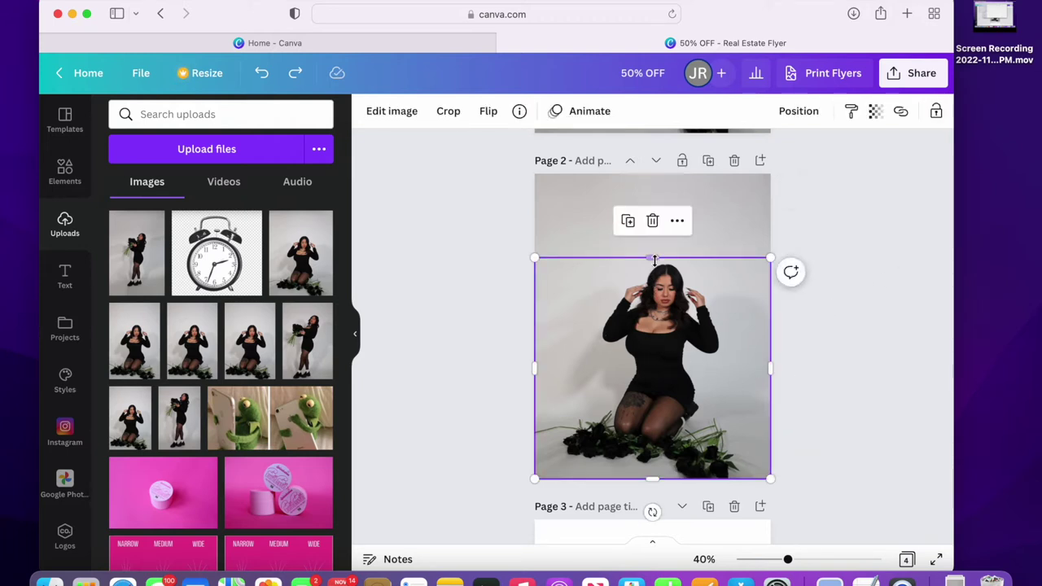
left_click_drag(654, 257, 655, 262)
left_click_drag(535, 371, 564, 371)
left_click_drag(769, 370, 726, 371)
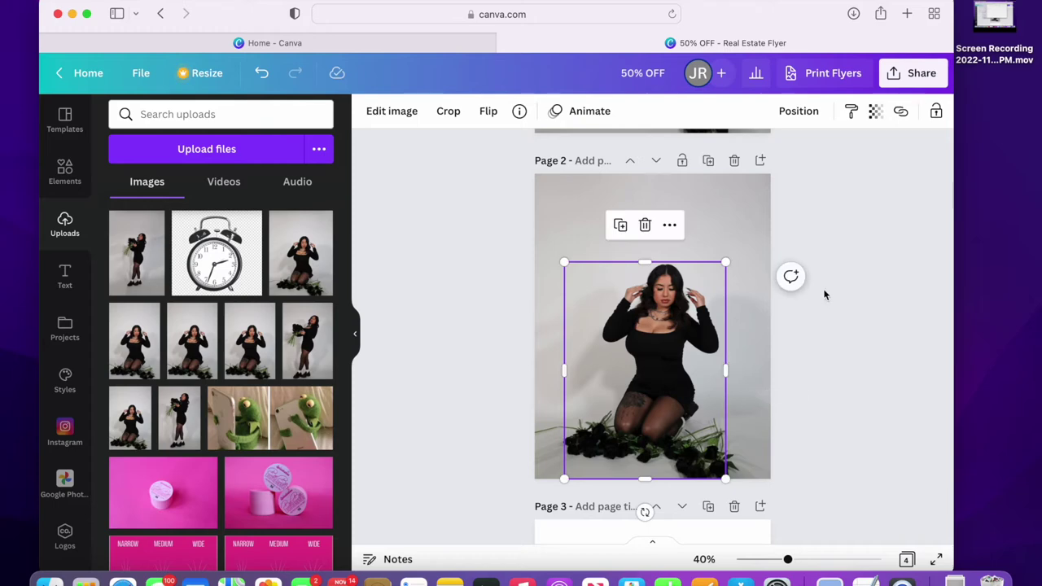
left_click(825, 296)
Add the text BLACK FRIDAY on two lines in the Bonjour font, at size 110 and coloured black
left_click(71, 280)
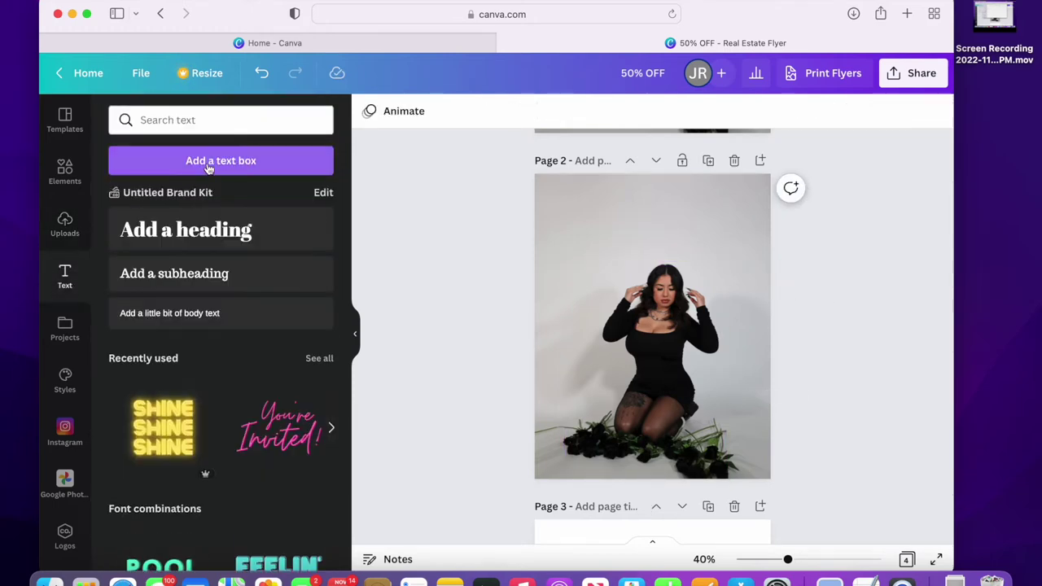
left_click(212, 165)
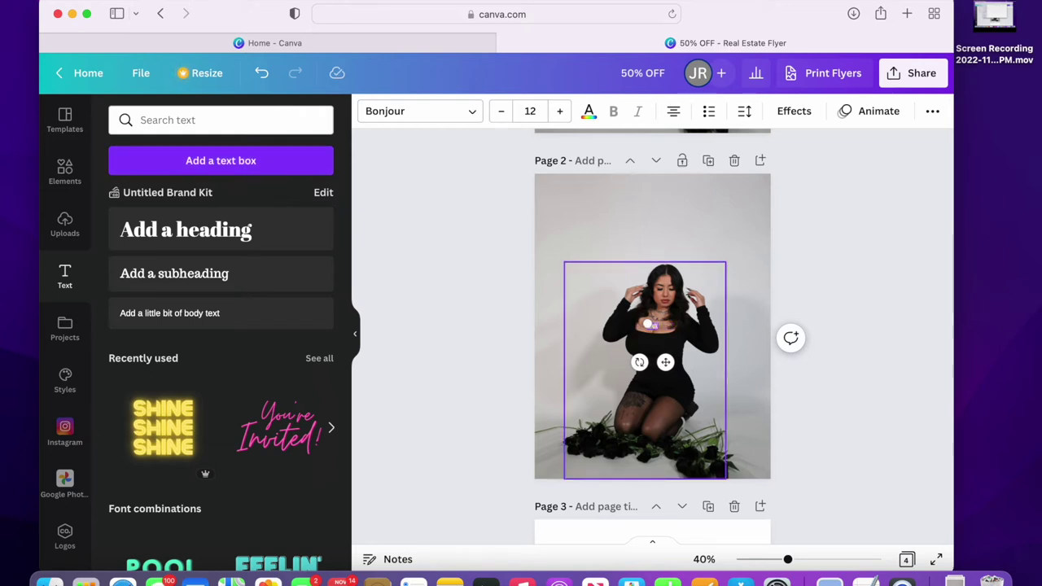
key("Return")
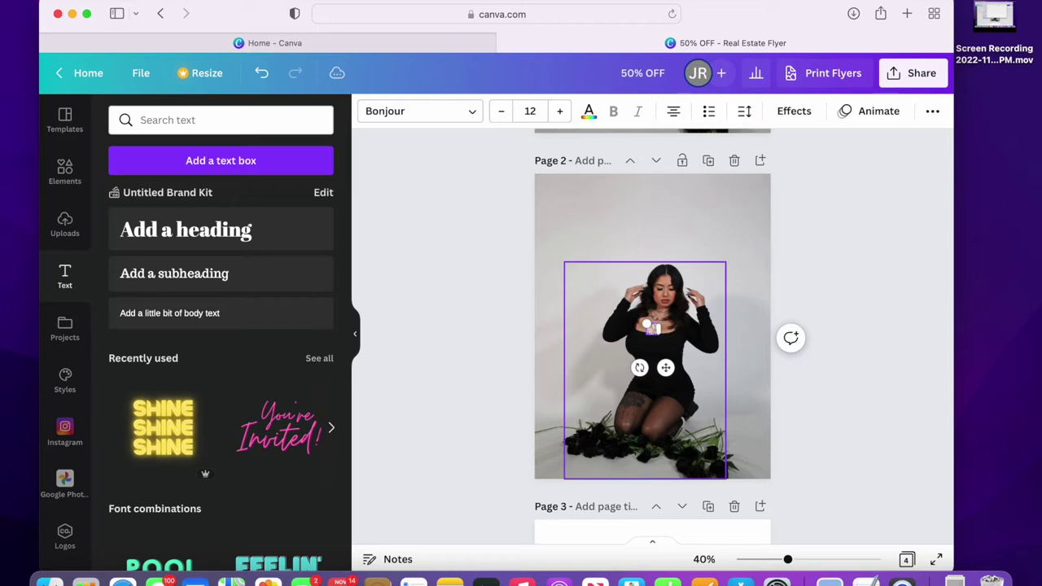
left_click_drag(645, 320, 547, 233)
left_click(589, 111)
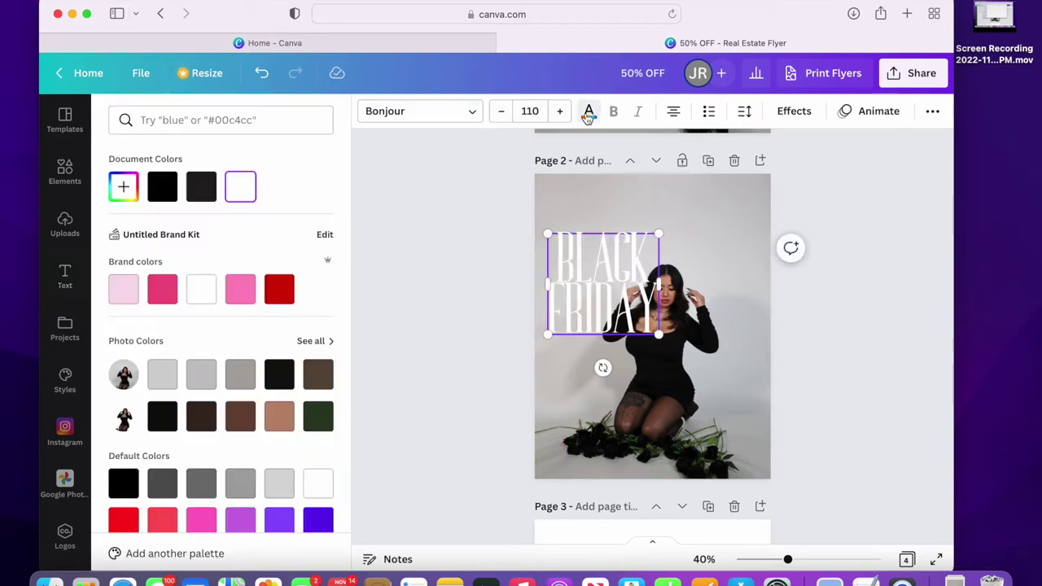
left_click(162, 186)
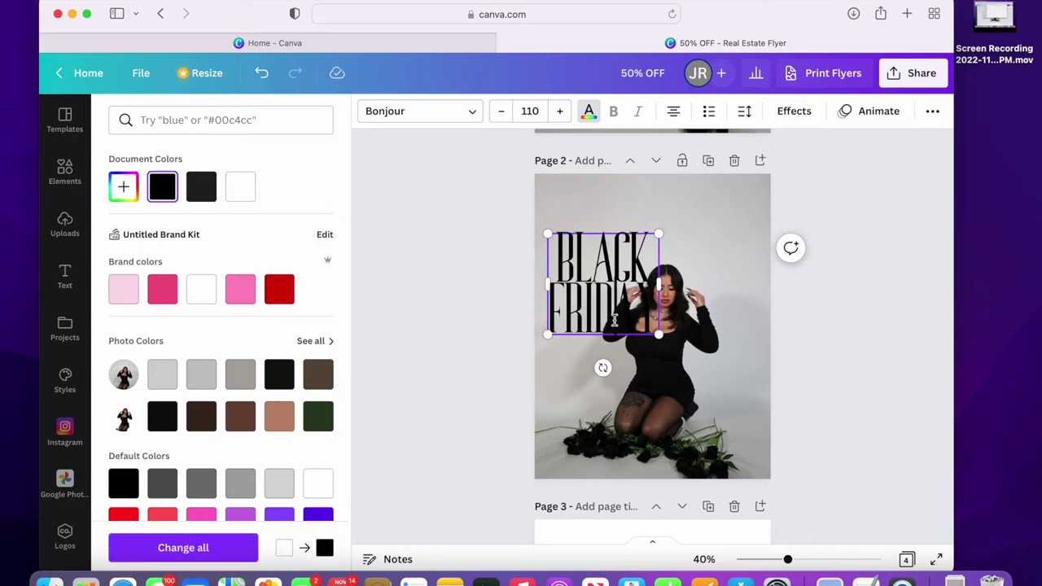
Move the BLACK FRIDAY text to the upper part of page 2 and enlarge it to size 172
left_click_drag(618, 312, 660, 316)
key("Escape")
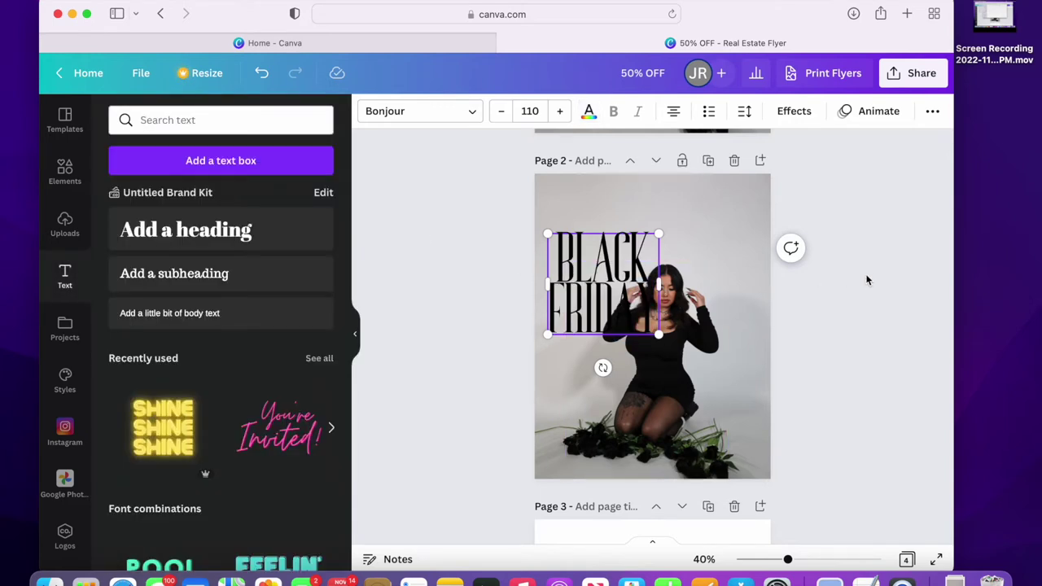
left_click_drag(615, 289, 624, 248)
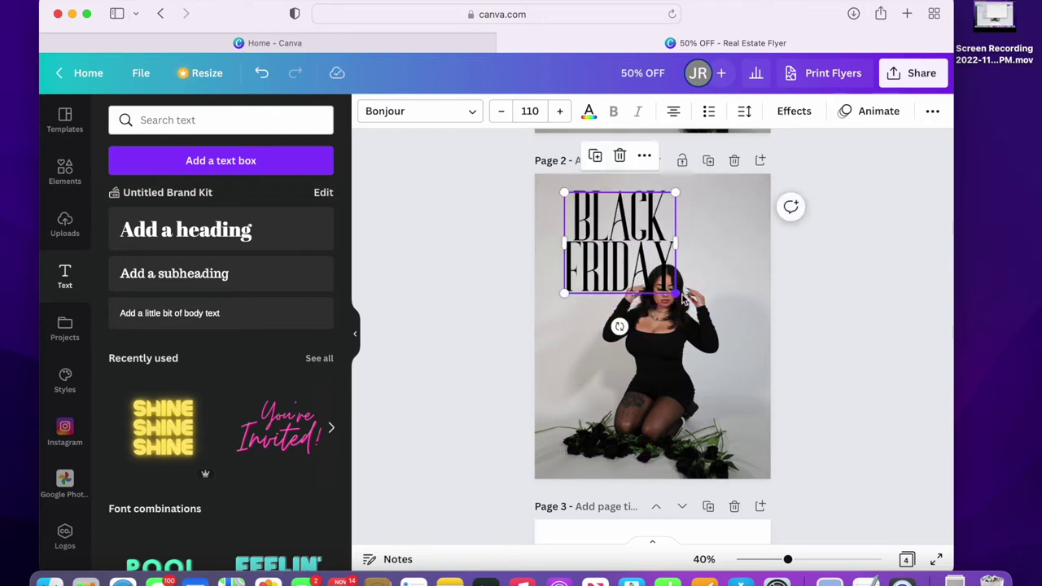
left_click_drag(677, 298, 737, 349)
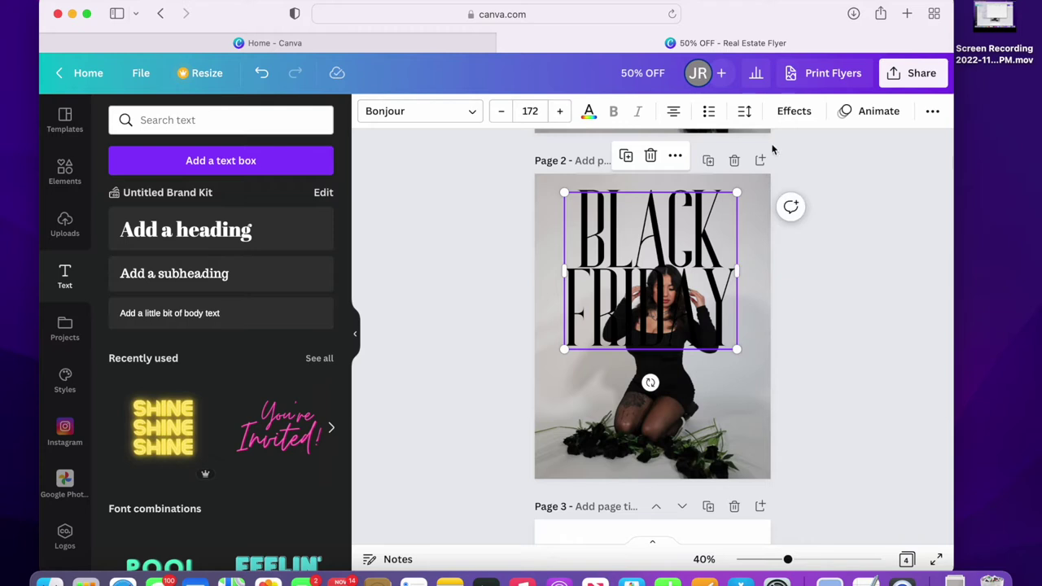
Give the BLACK FRIDAY text the Shadow effect and layer it behind the woman's cutout, centred horizontally on the page
left_click(794, 111)
left_click(202, 224)
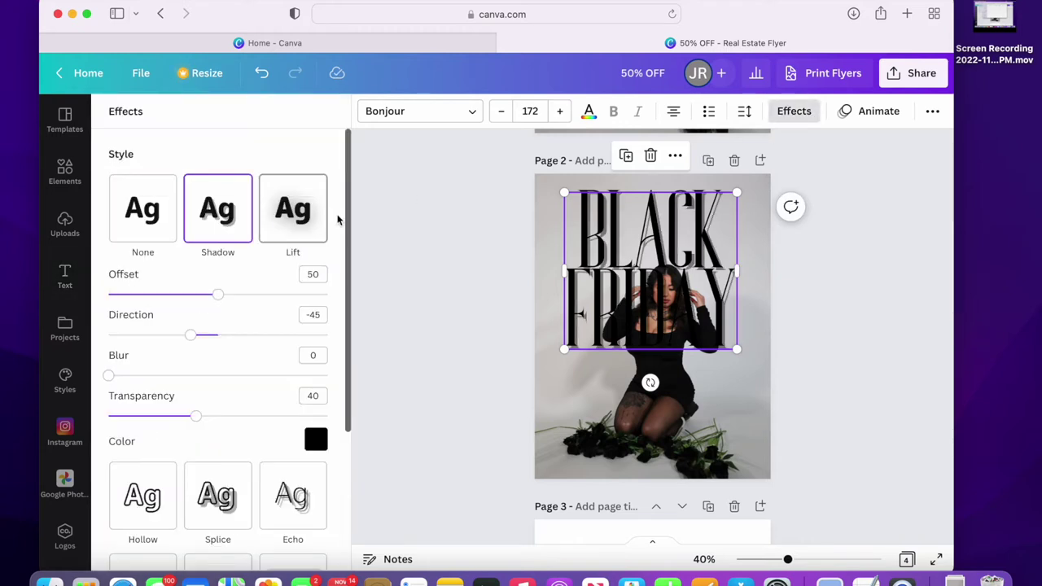
left_click(932, 111)
left_click(787, 147)
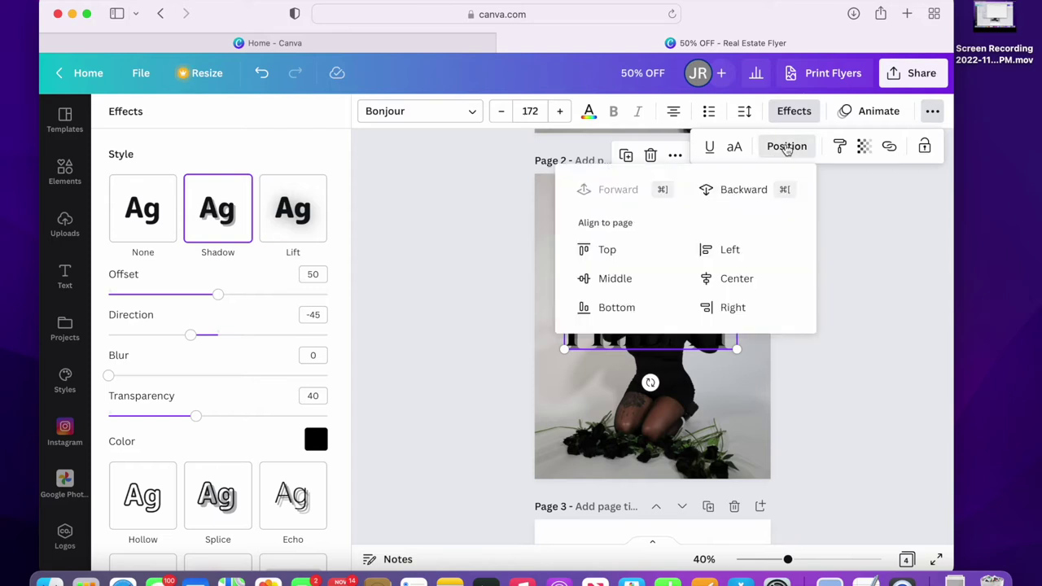
left_click(700, 189)
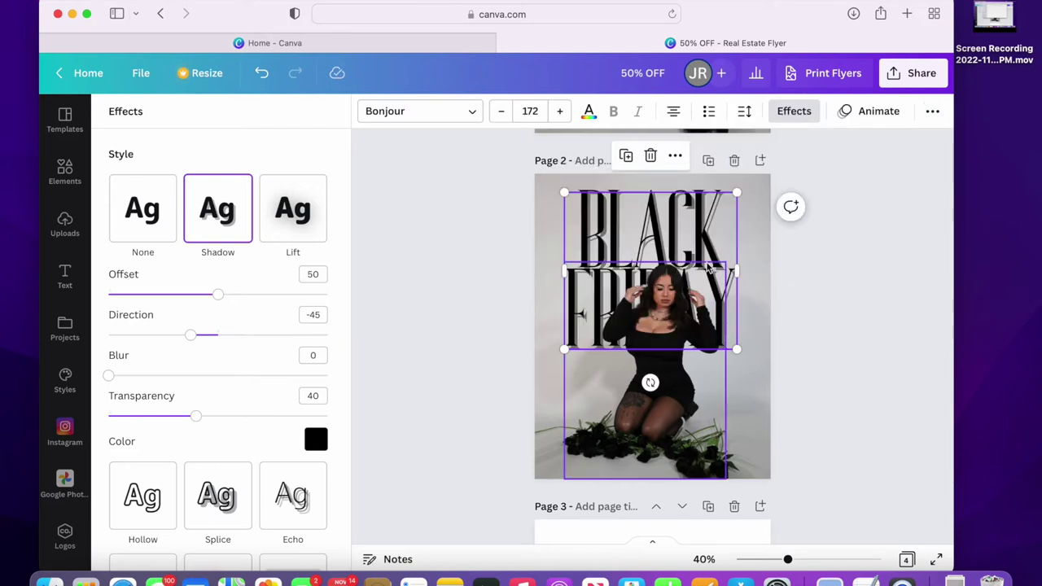
left_click_drag(715, 245, 719, 245)
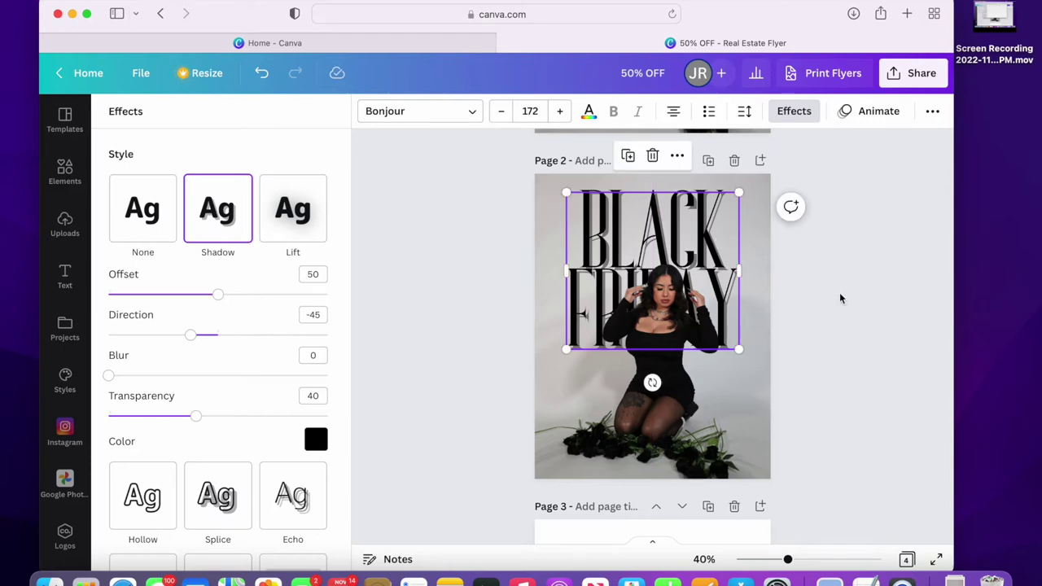
Add the uploaded alarm clock image to page 2 and remove its checkered background
left_click(65, 276)
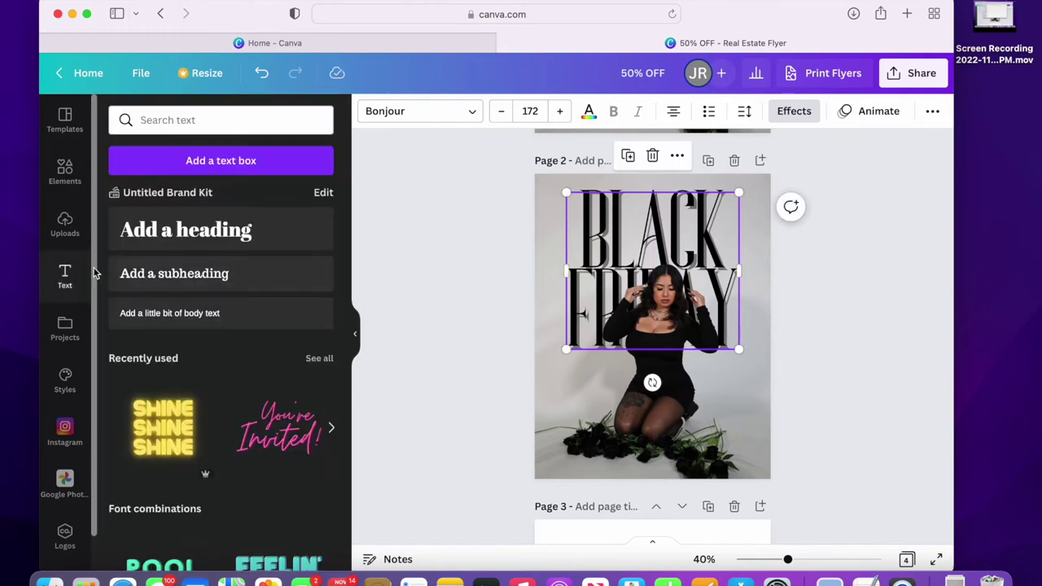
left_click(65, 228)
left_click(233, 275)
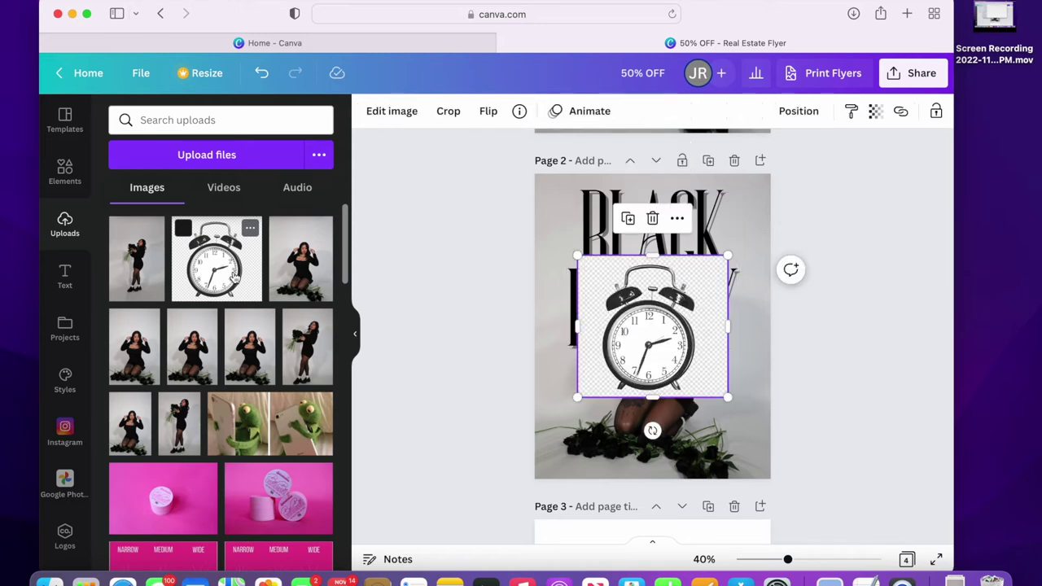
left_click(391, 111)
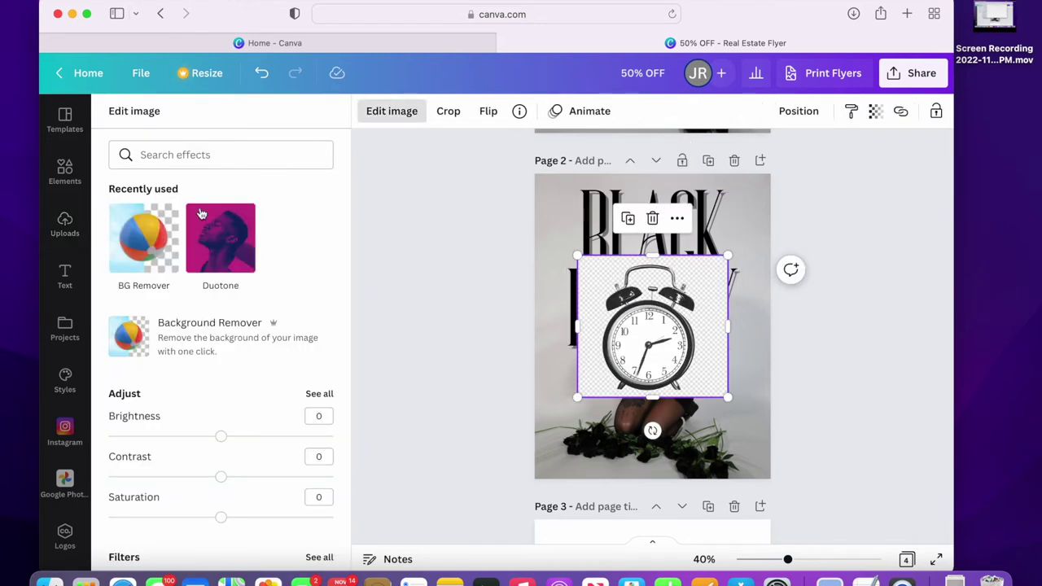
left_click(163, 238)
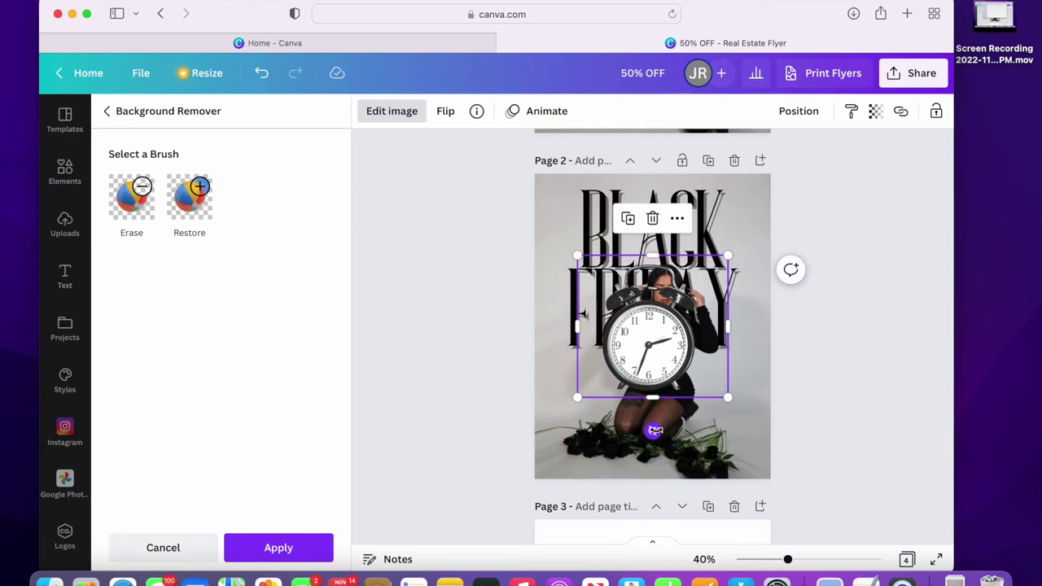
Tilt the alarm clock counterclockwise, shrink it, and place it on the left beside the woman's thigh, above the roses
left_click_drag(652, 431, 674, 425)
left_click_drag(716, 242, 648, 336)
left_click_drag(620, 373, 607, 395)
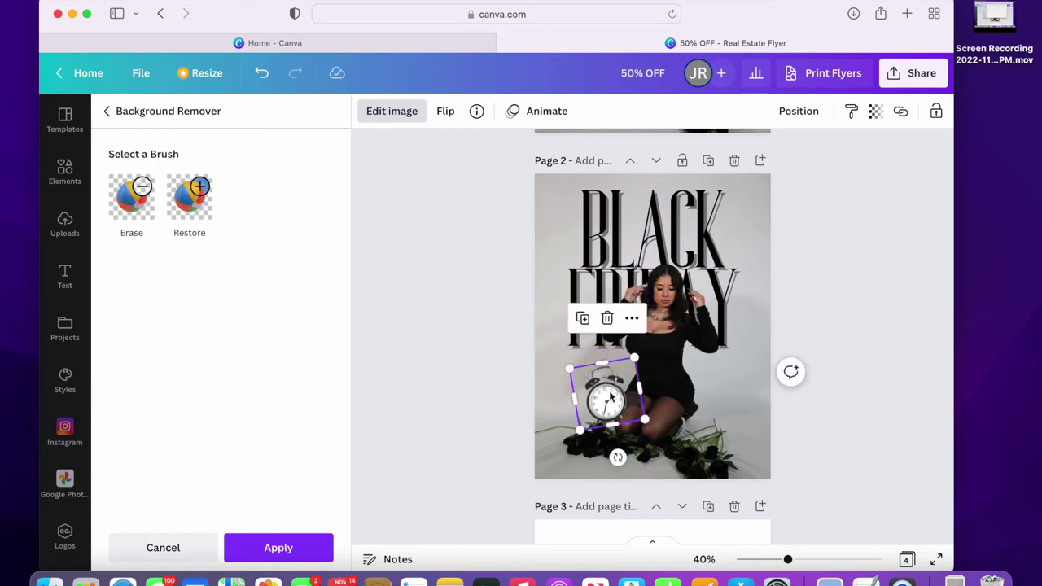
Bring the woman's cutout forward so that it overlaps the alarm clock
left_click(807, 112)
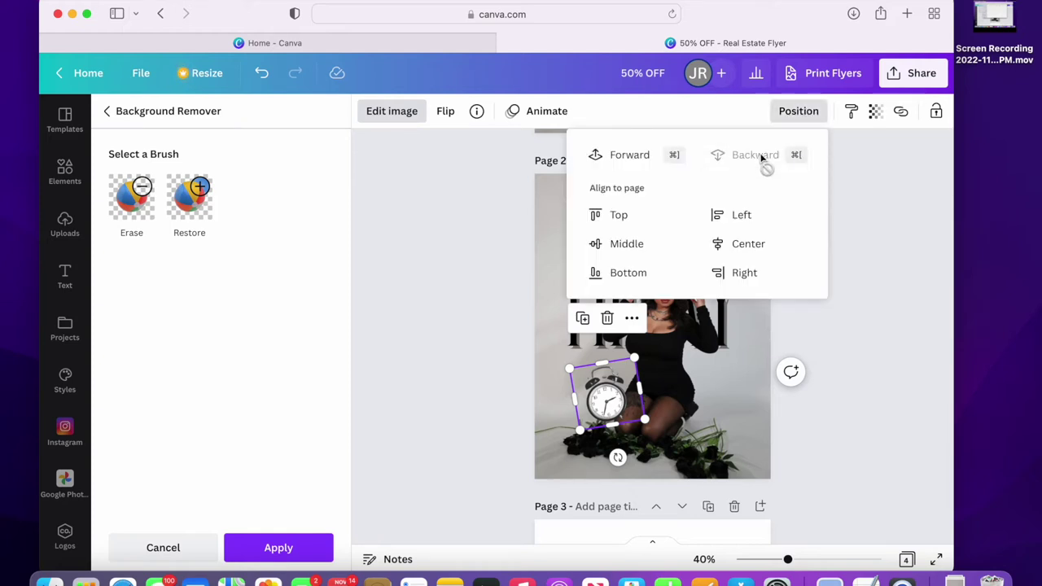
left_click(689, 393)
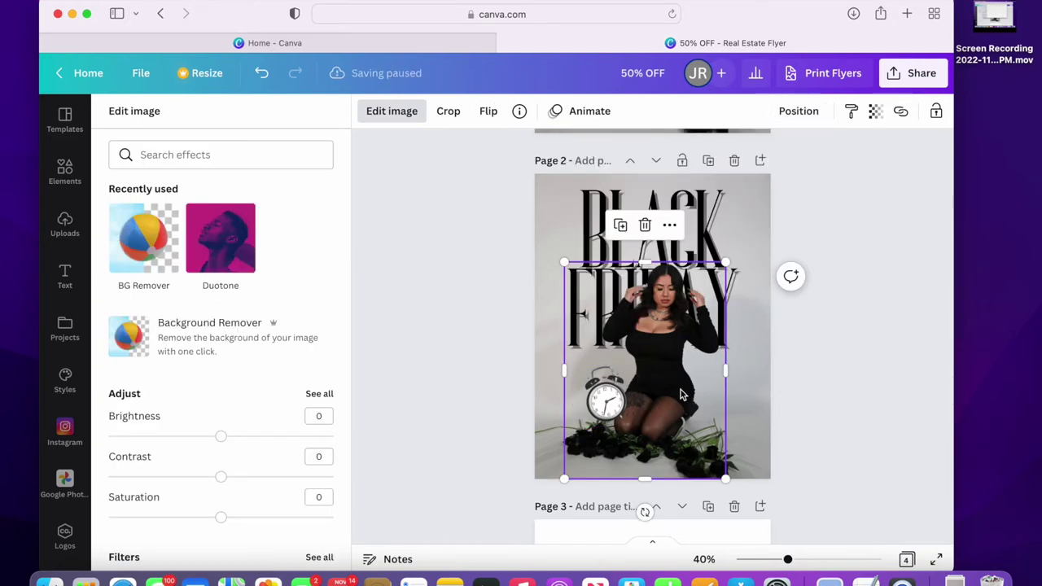
left_click(799, 111)
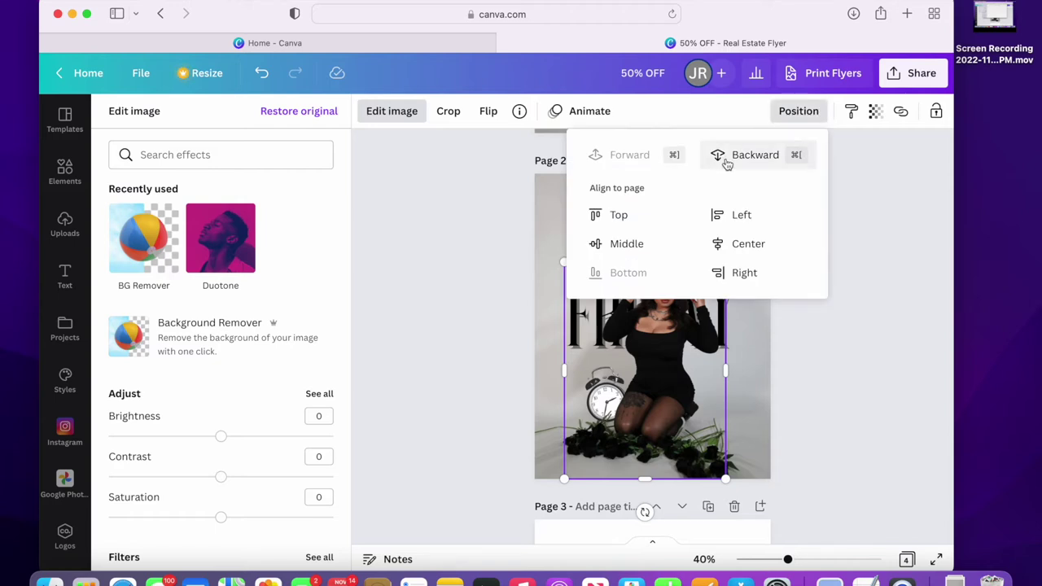
left_click(829, 201)
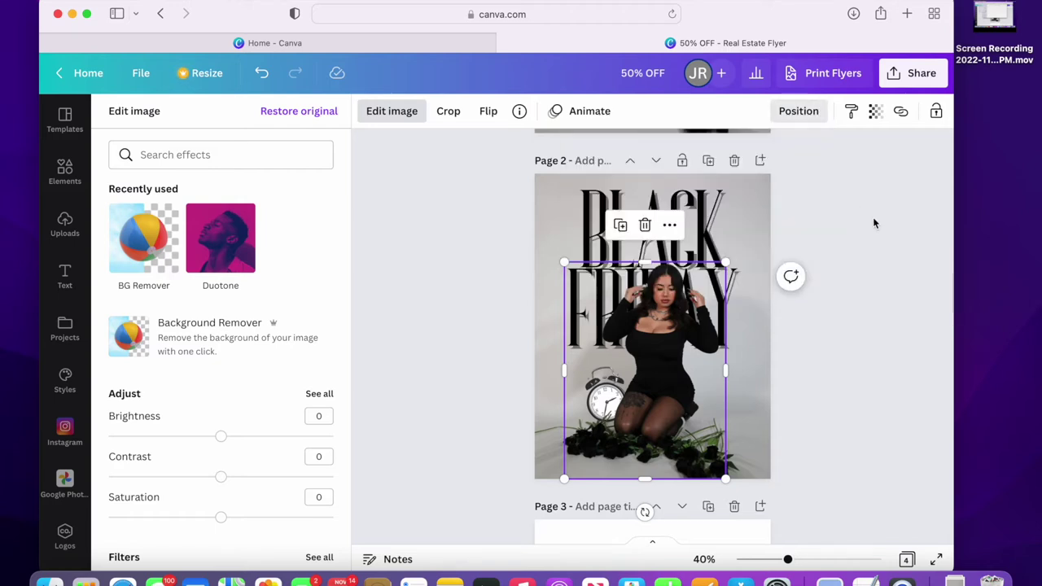
Crop the left side of the woman's cutout inward to about the clock's middle, and duplicate the alarm clock
left_click_drag(563, 369, 597, 371)
left_click(605, 397)
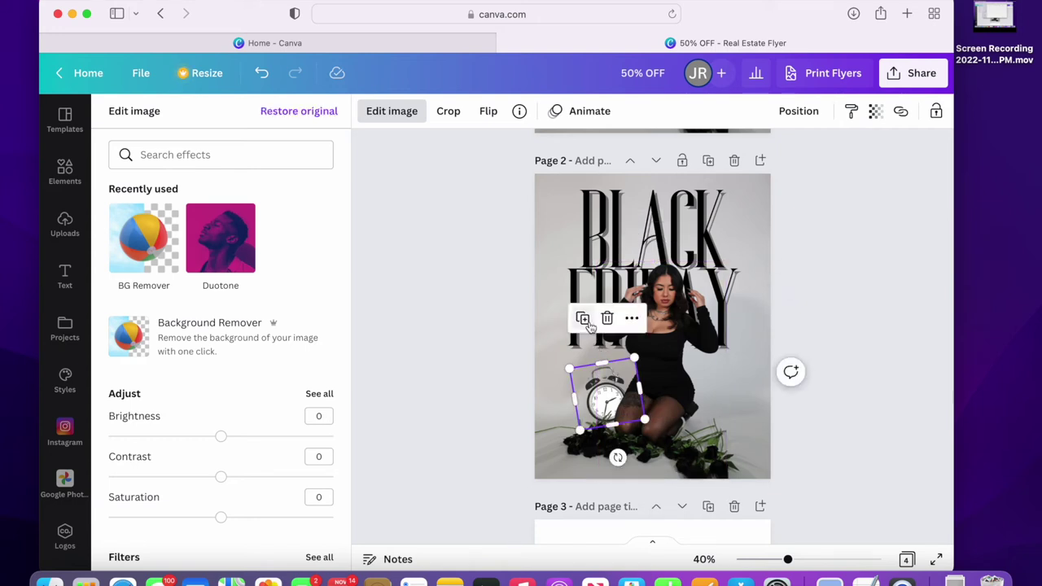
left_click_drag(607, 395, 613, 400)
left_click_drag(624, 462, 601, 462)
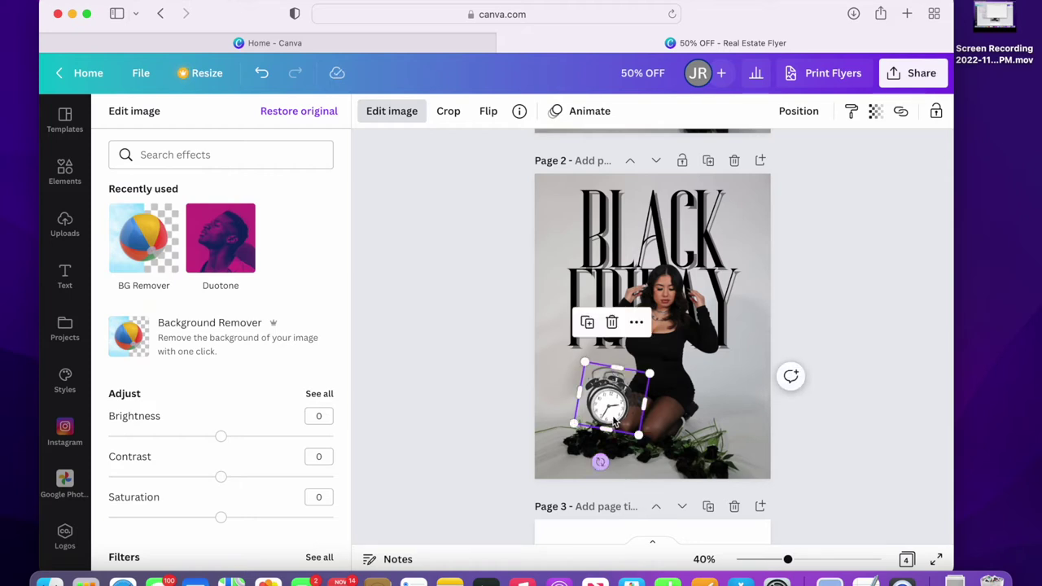
left_click_drag(614, 408, 609, 403)
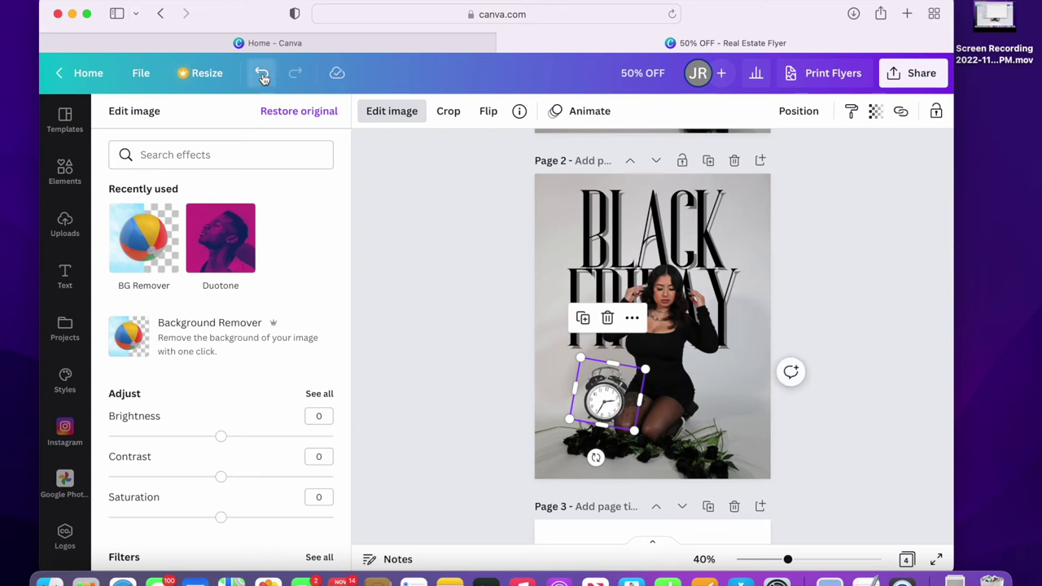
left_click(261, 73)
left_click(262, 72)
Tilt the duplicate clock clockwise and place it on the right of the woman's legs, level with the first clock
left_click_drag(616, 413, 612, 407)
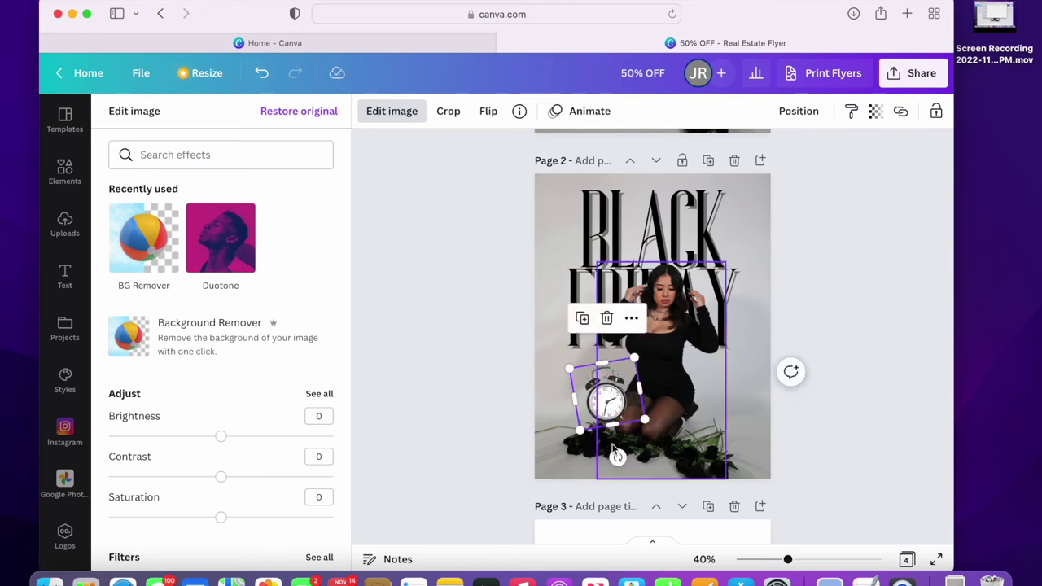
left_click_drag(612, 457, 598, 460)
left_click_drag(603, 412, 705, 415)
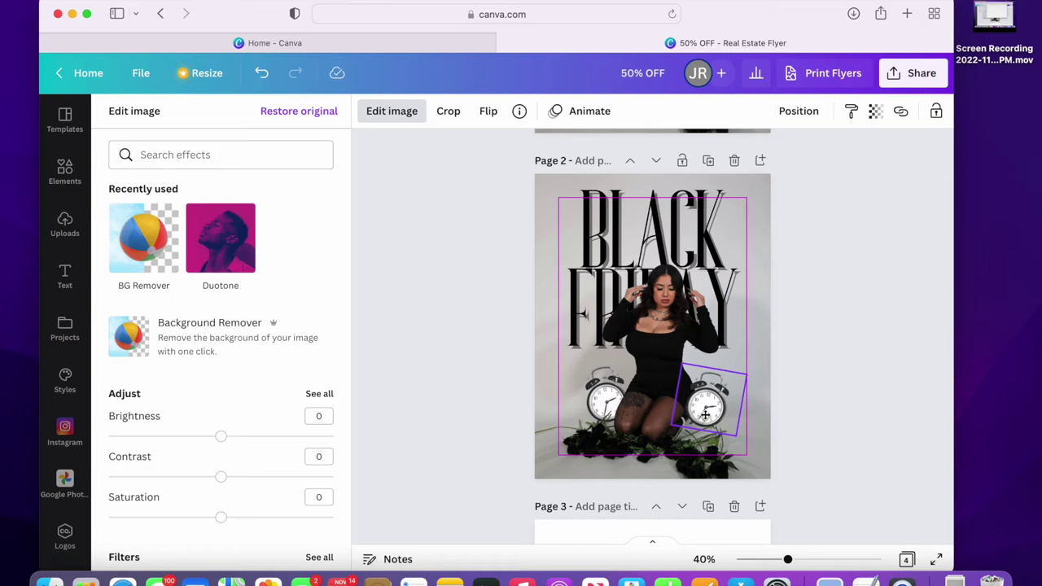
left_click_drag(705, 414, 706, 415)
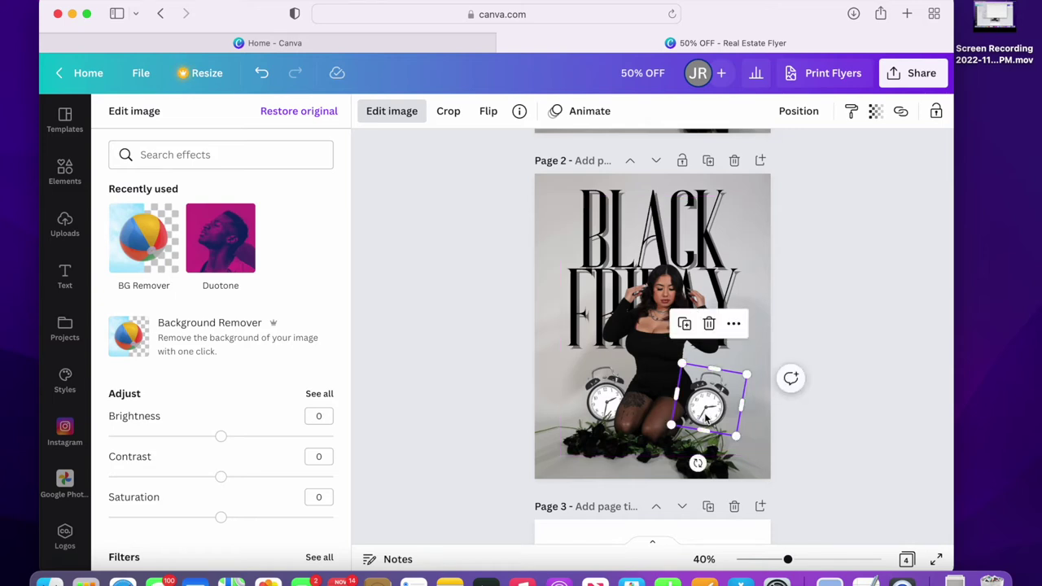
Send the right-hand alarm clock backward so that it sits behind the woman's cutout
left_click(798, 111)
left_click(794, 155)
key("Escape")
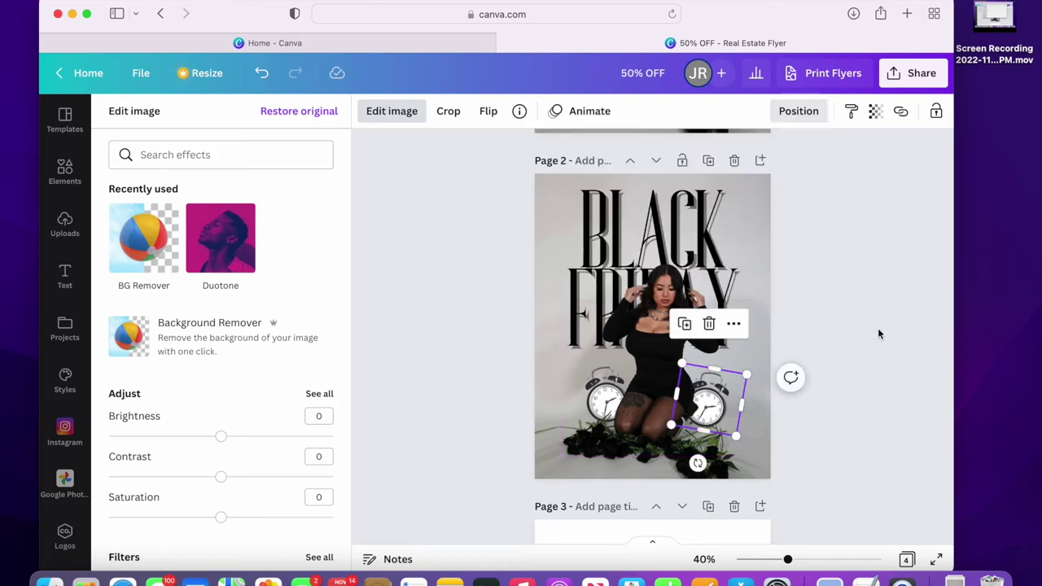
key("Escape")
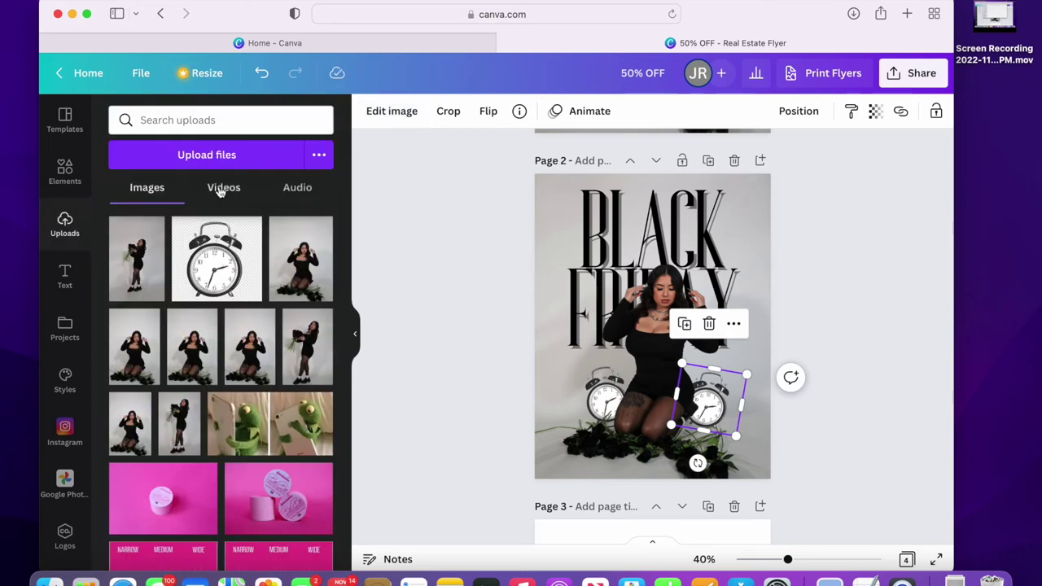
Search the elements for "alarm clock" and add the black line-art sketch of a cropped alarm clock to page 2
left_click(65, 170)
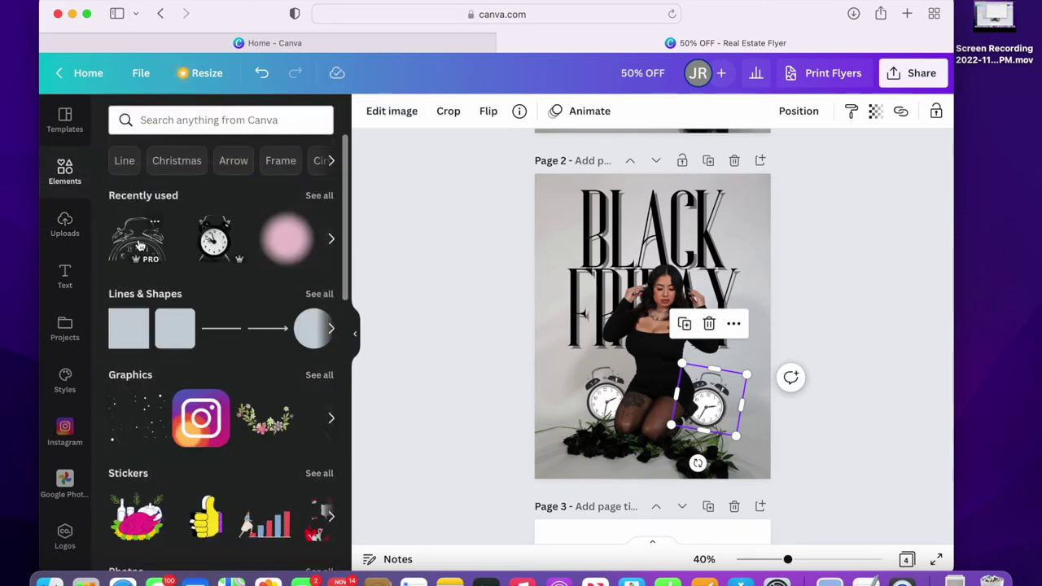
left_click(181, 120)
type("A")
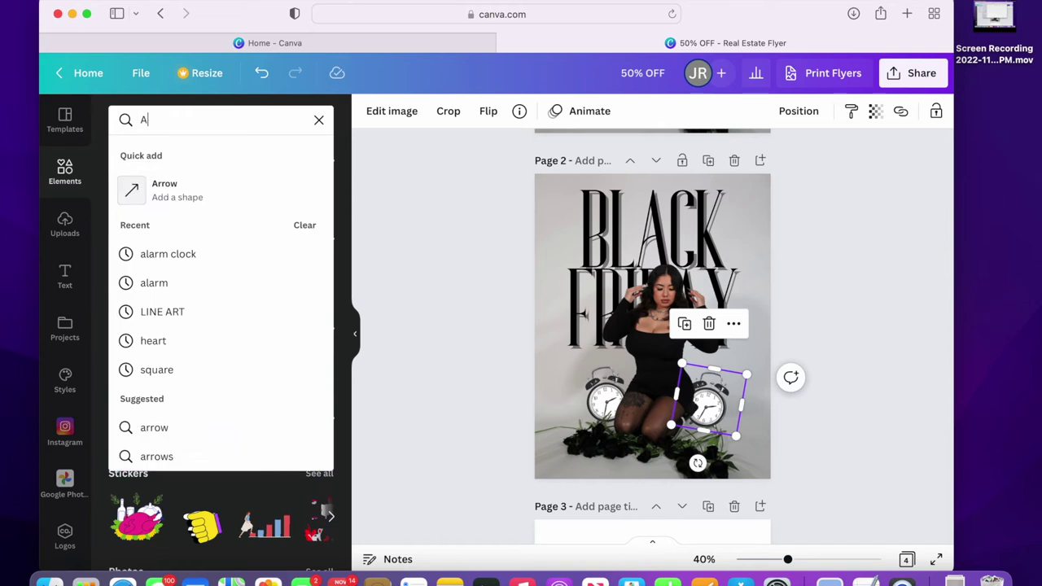
type("LAR")
left_click(248, 184)
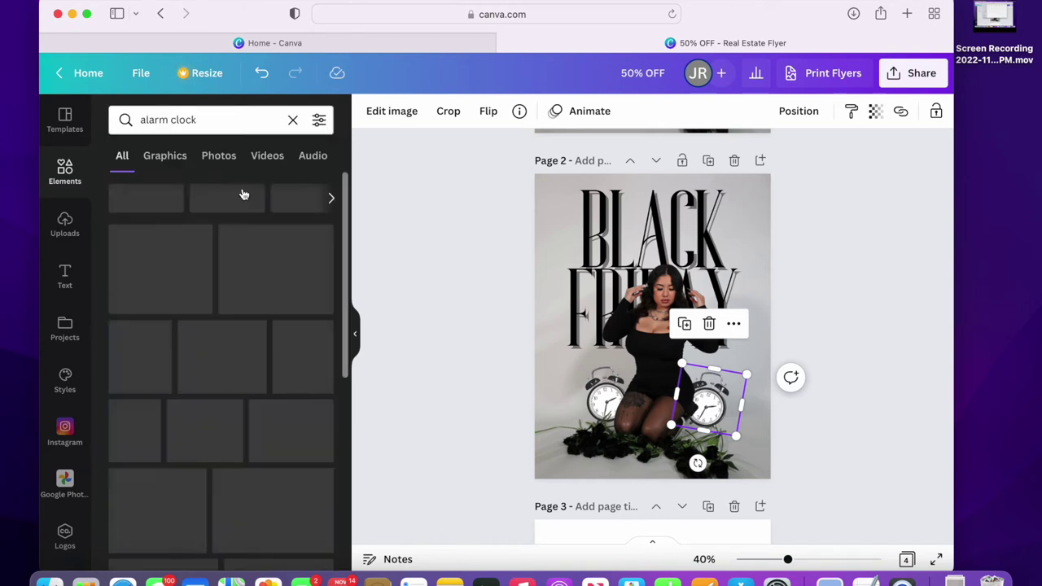
scroll(238, 358, "down", 5)
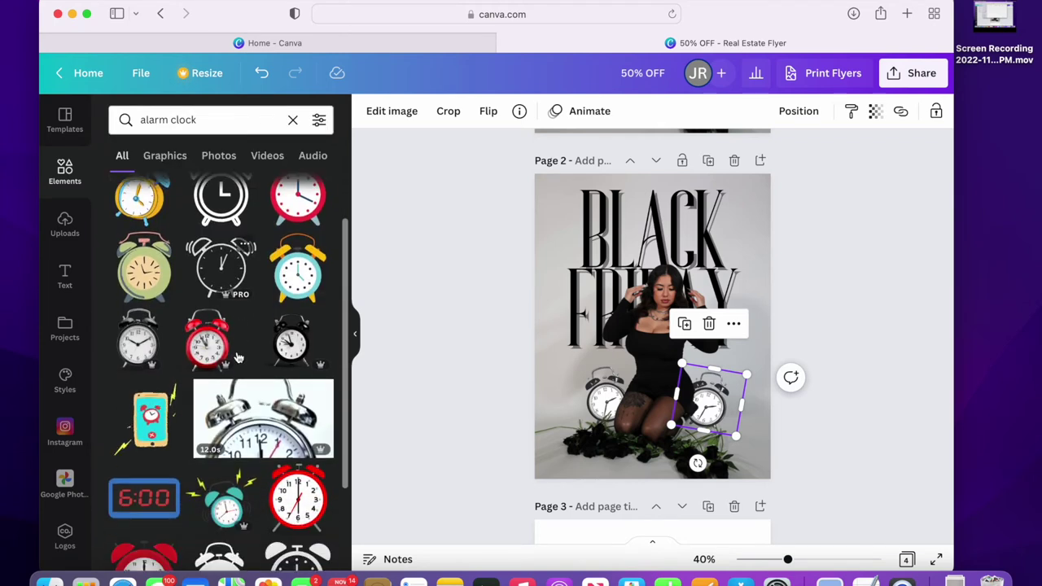
scroll(238, 359, "down", 4)
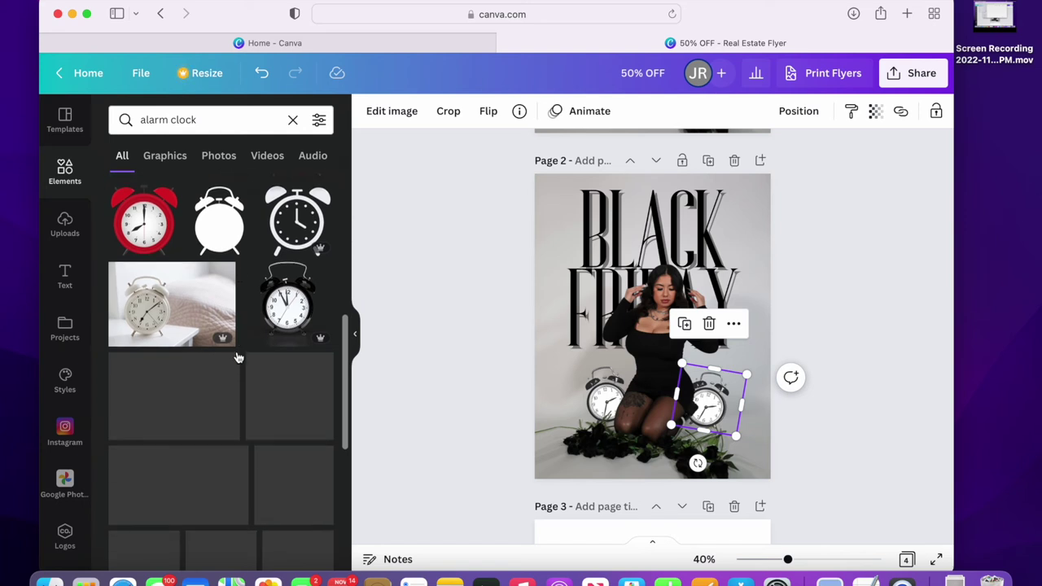
scroll(238, 356, "down", 3)
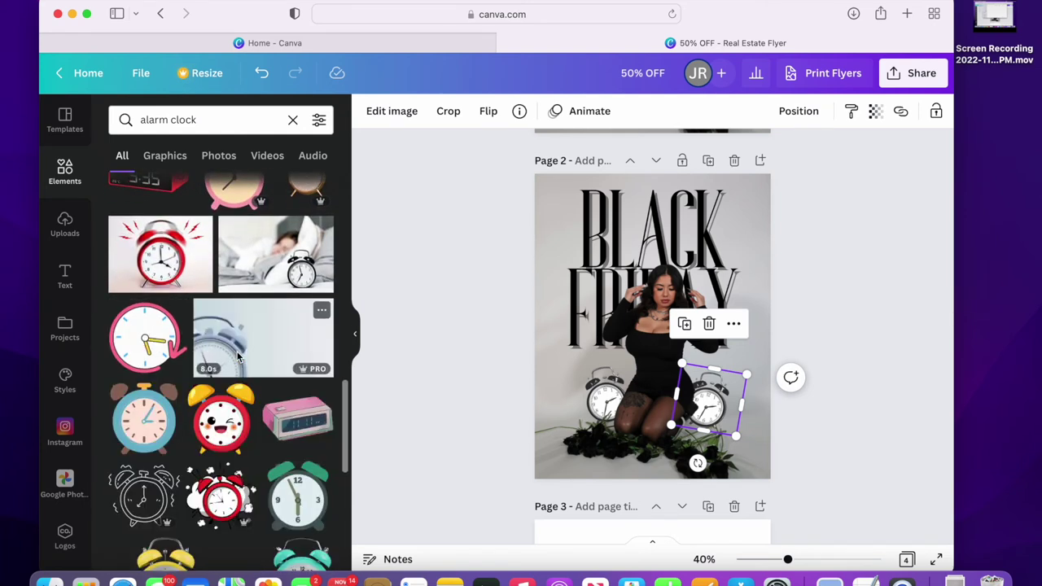
scroll(236, 356, "down", 5)
scroll(238, 356, "down", 2)
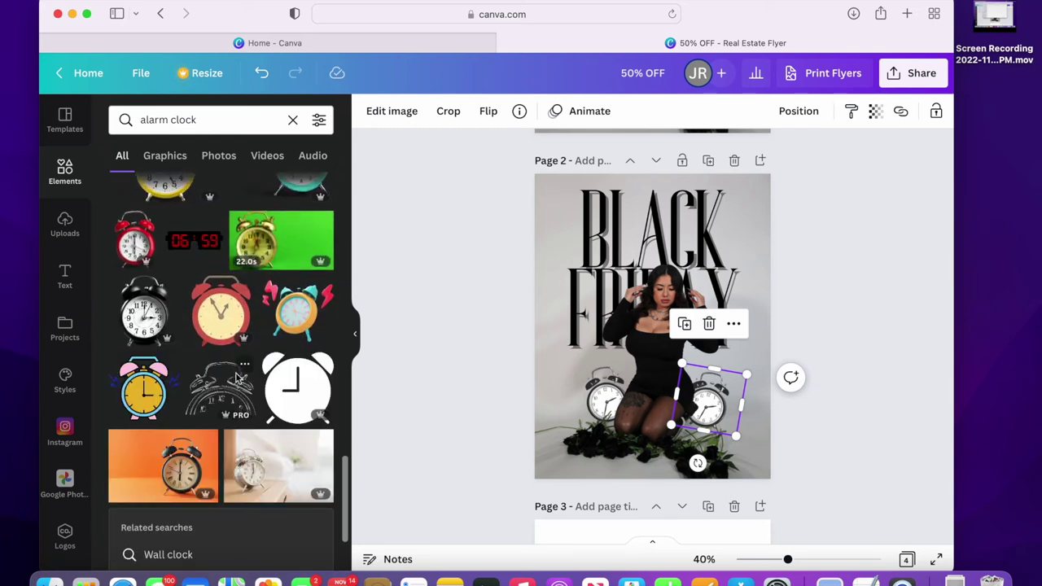
left_click(236, 379)
Move the line-art clock up over the word BLACK, centred on the page, and reduce its size slightly
left_click_drag(661, 351, 660, 229)
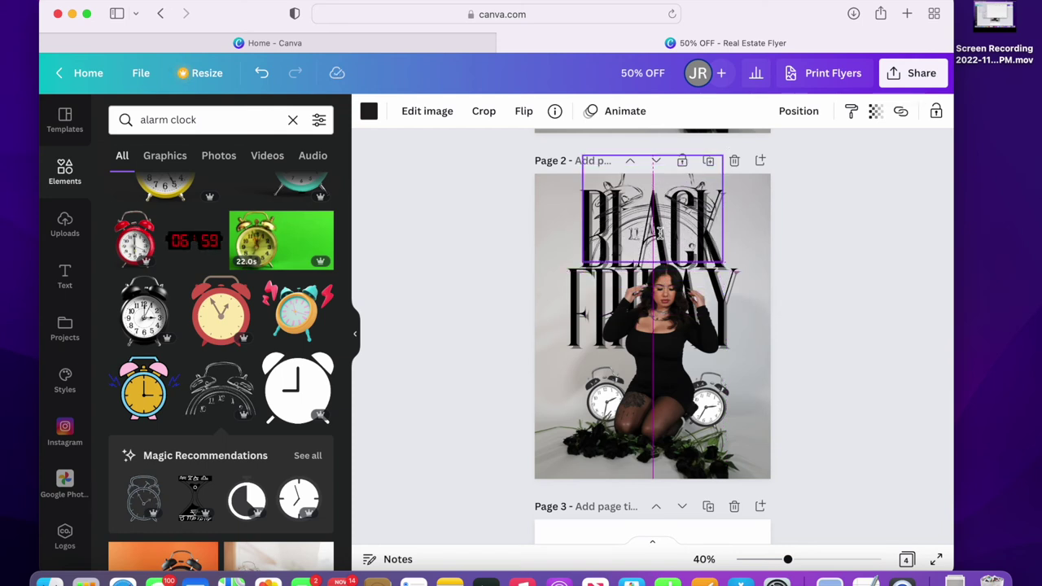
left_click_drag(660, 229, 659, 234)
left_click_drag(717, 167, 675, 183)
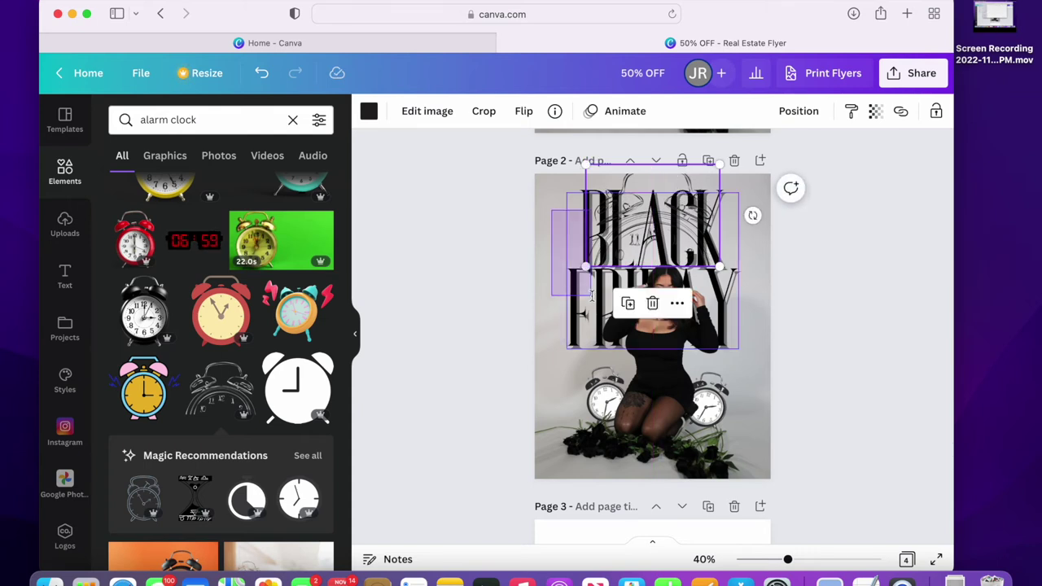
Group the line-art clock with the BLACK FRIDAY text and move the group down until the clock meets the page's top edge
left_click(580, 294)
left_click(676, 386)
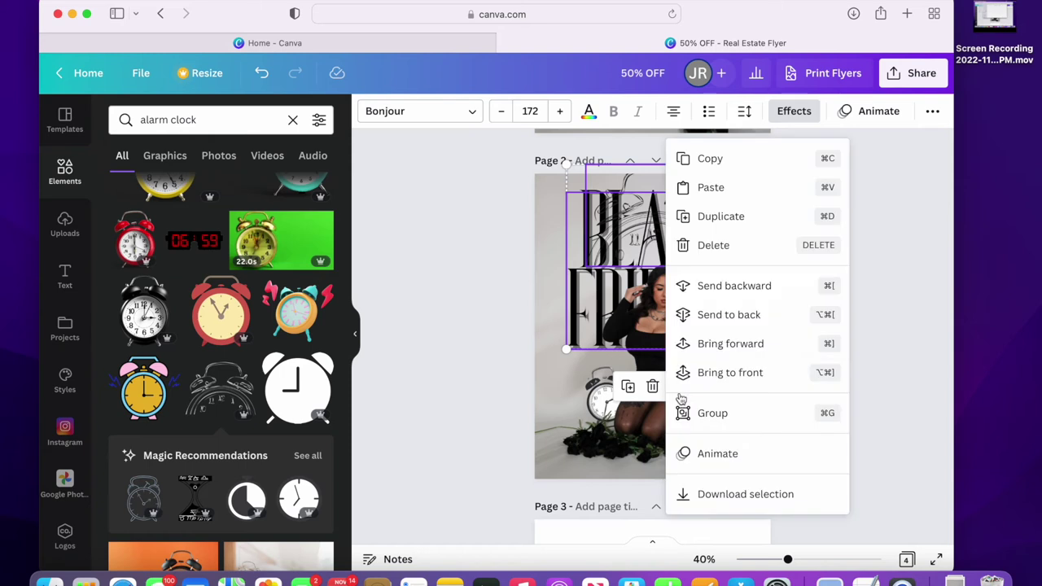
left_click(737, 414)
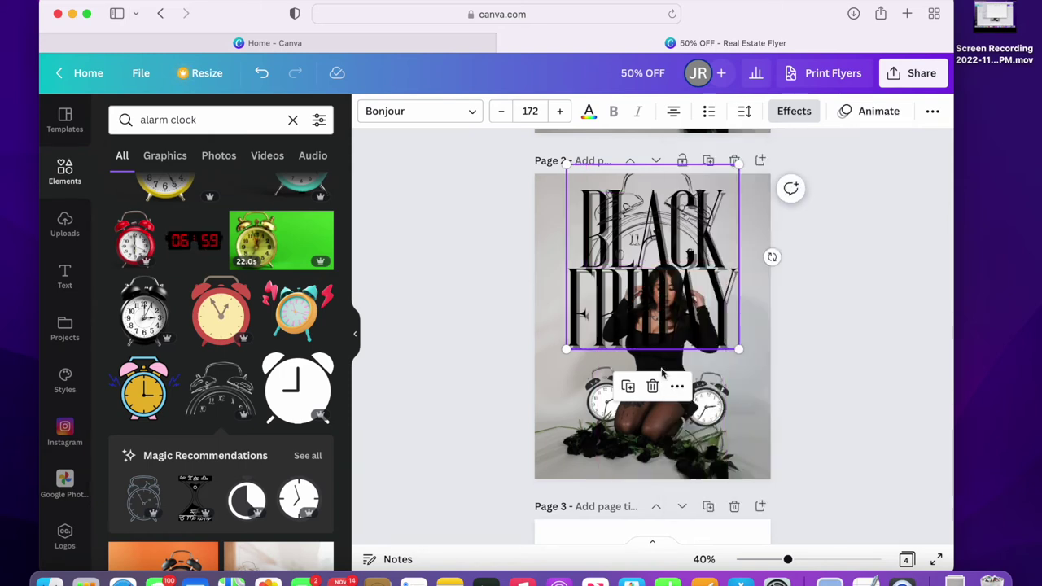
left_click_drag(607, 255, 606, 261)
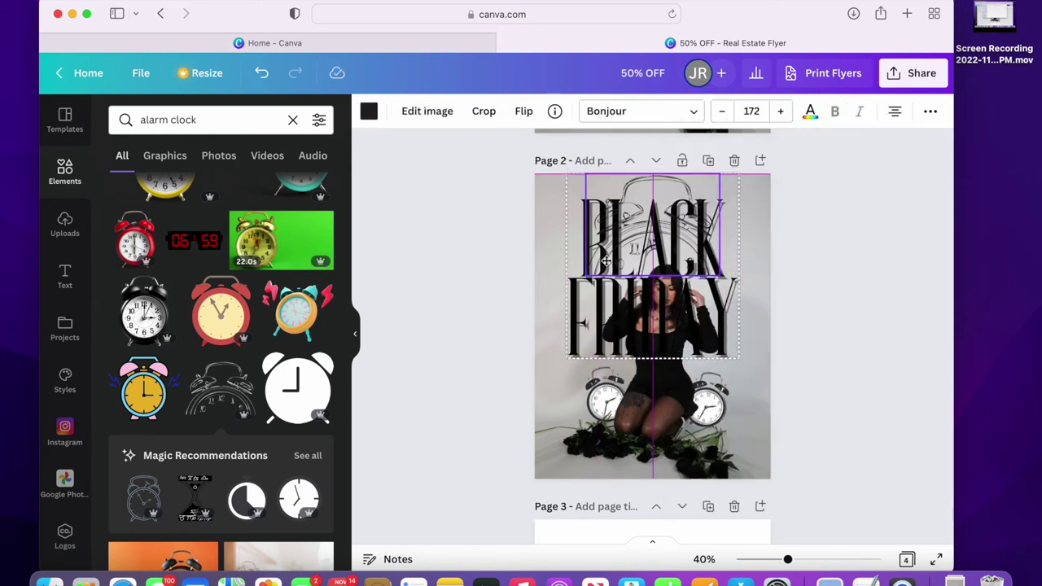
left_click(827, 255)
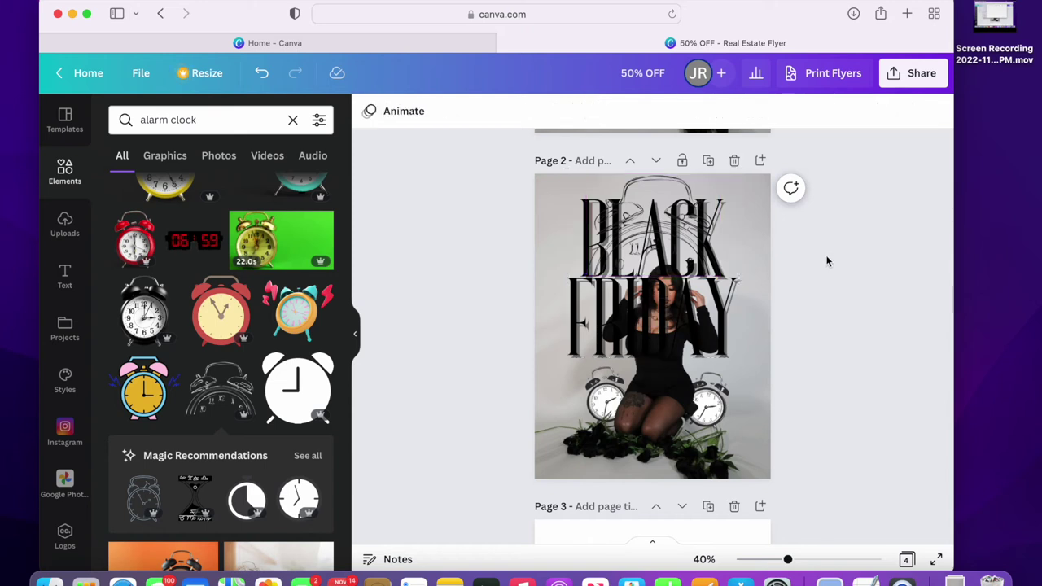
Bring the woman's cutout forward so that it sits in front of the BLACK FRIDAY text and line-art clock
left_click(672, 399)
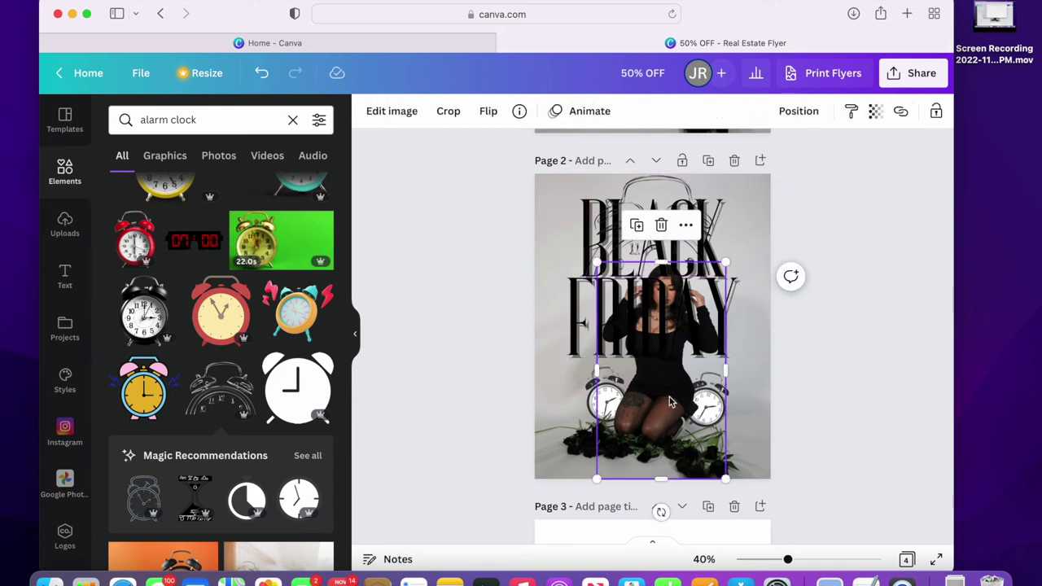
left_click(797, 112)
left_click(654, 162)
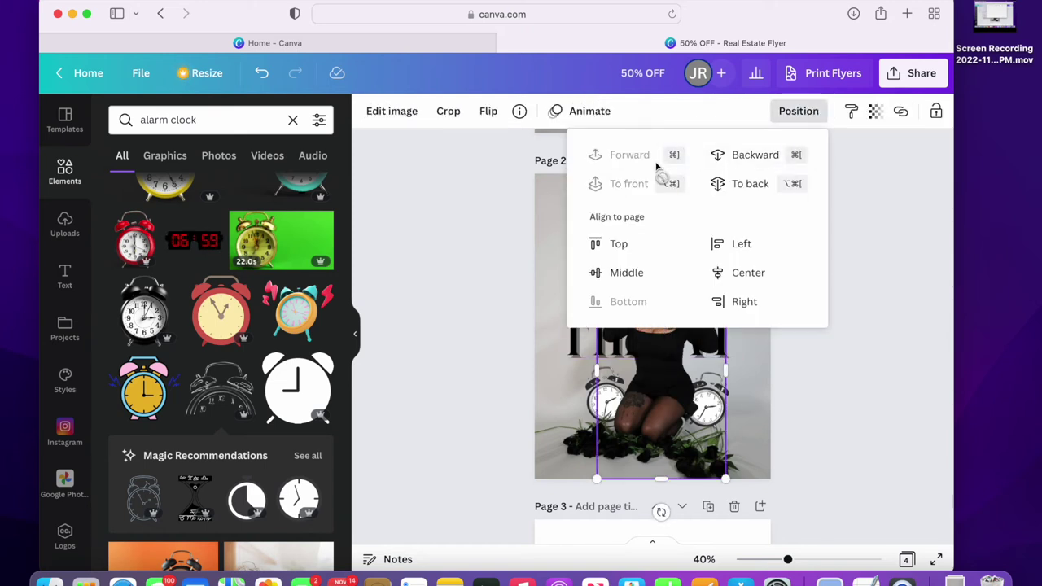
left_click(853, 376)
left_click(853, 372)
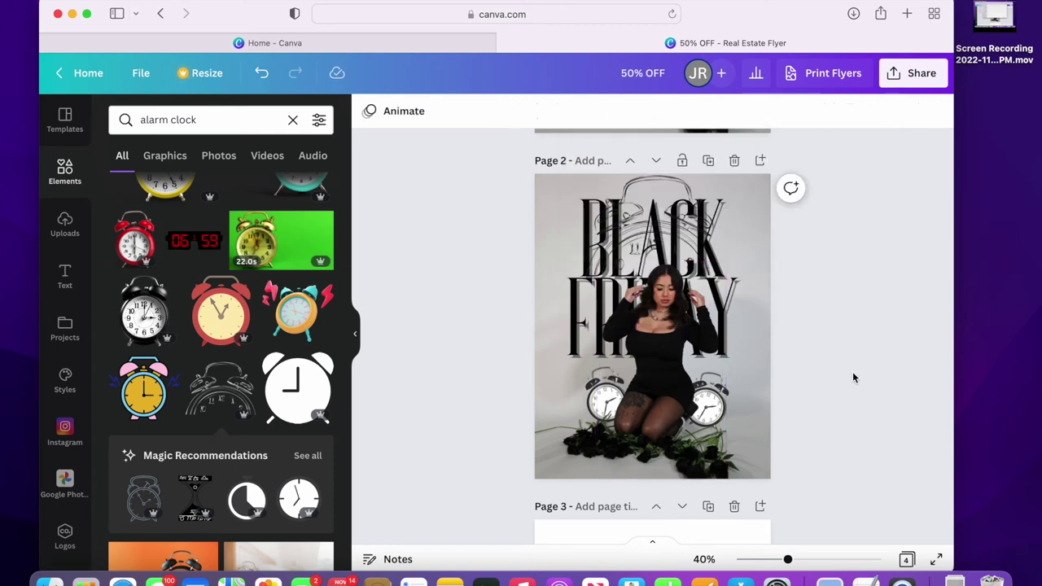
Scale the grouped clock and BLACK FRIDAY text to font size 169 and centre it horizontally, slightly below the page's top edge
left_click(710, 251)
left_click_drag(710, 253, 711, 257)
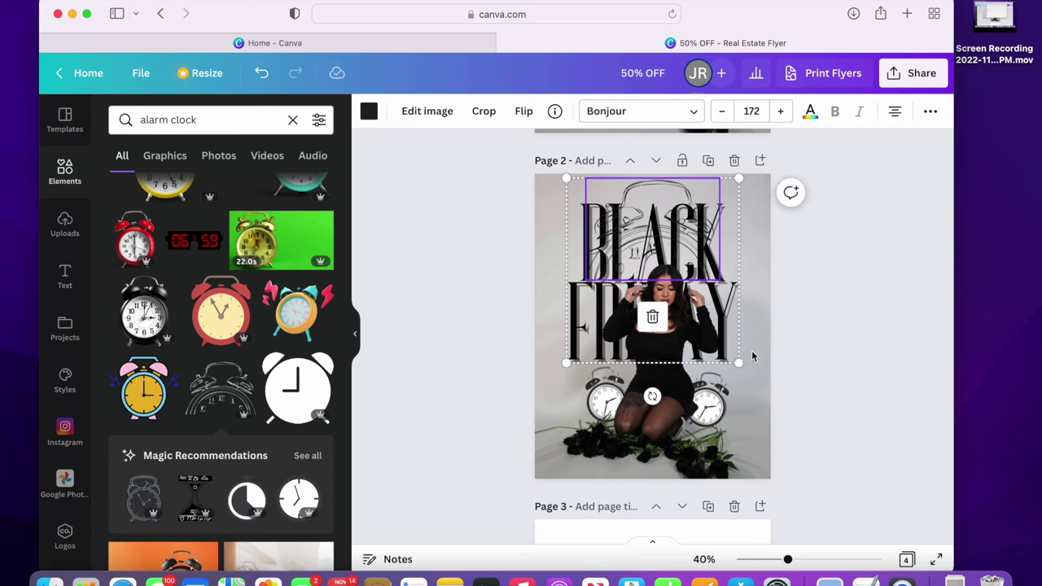
left_click_drag(739, 366, 720, 343)
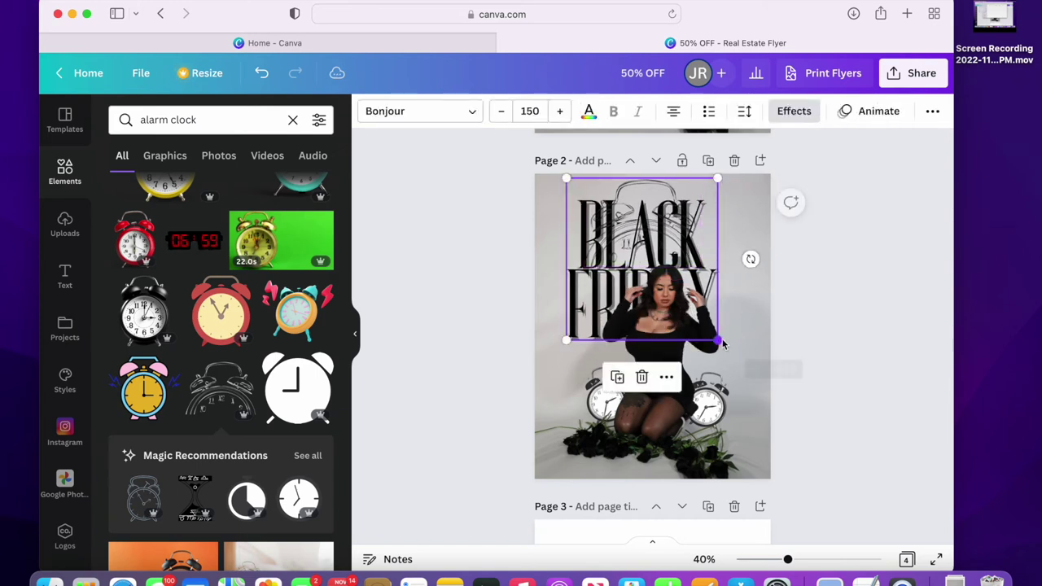
left_click_drag(661, 224, 671, 221)
left_click_drag(728, 343, 754, 370)
left_click_drag(693, 209, 680, 209)
left_click(824, 253)
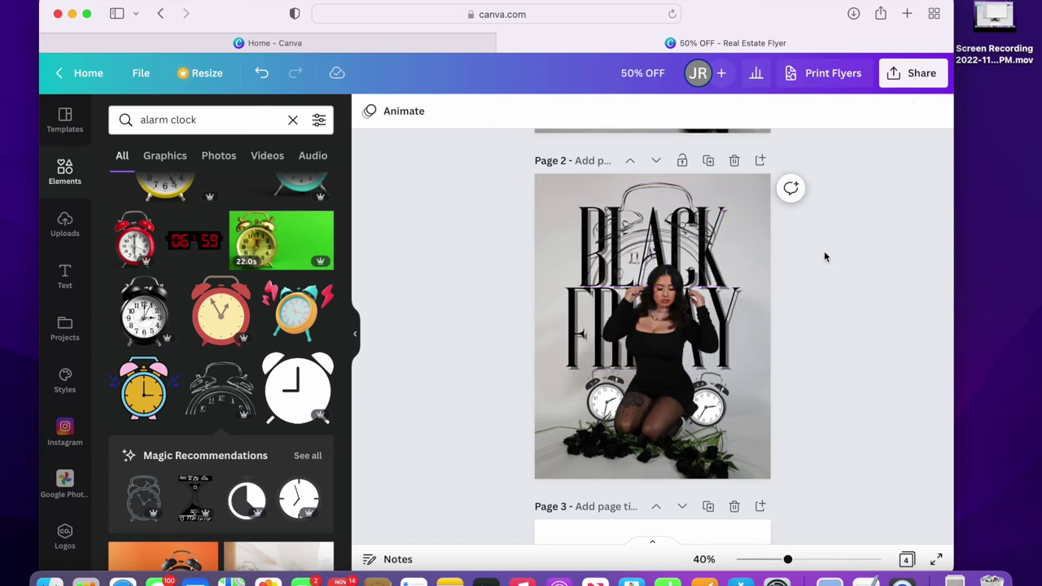
left_click(705, 257)
left_click_drag(742, 373, 735, 363)
left_click_drag(698, 241, 698, 237)
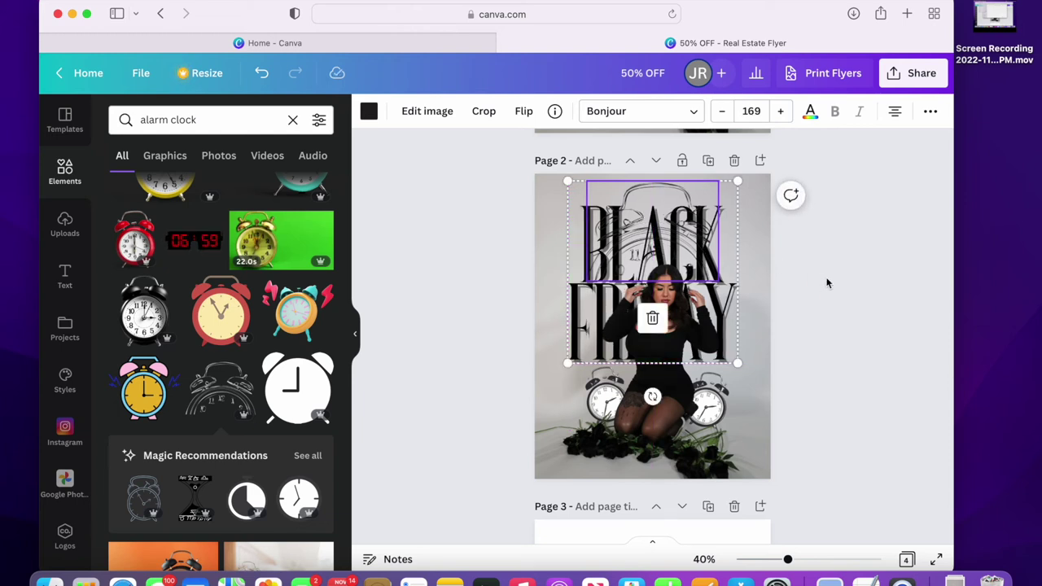
left_click(827, 286)
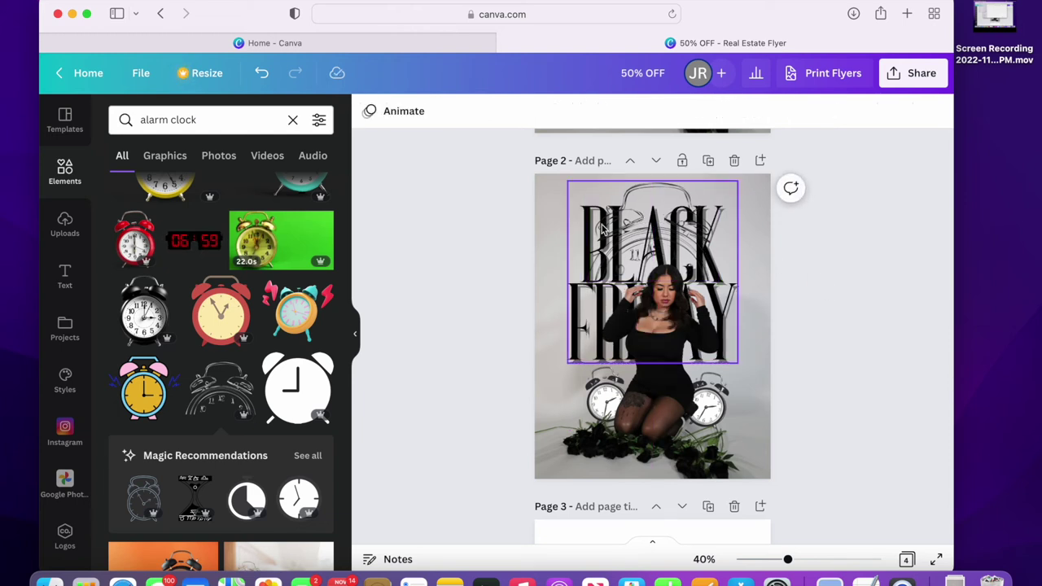
Add a heading reading "50% OFF" to page 2 and set its font to Joliet
left_click(67, 286)
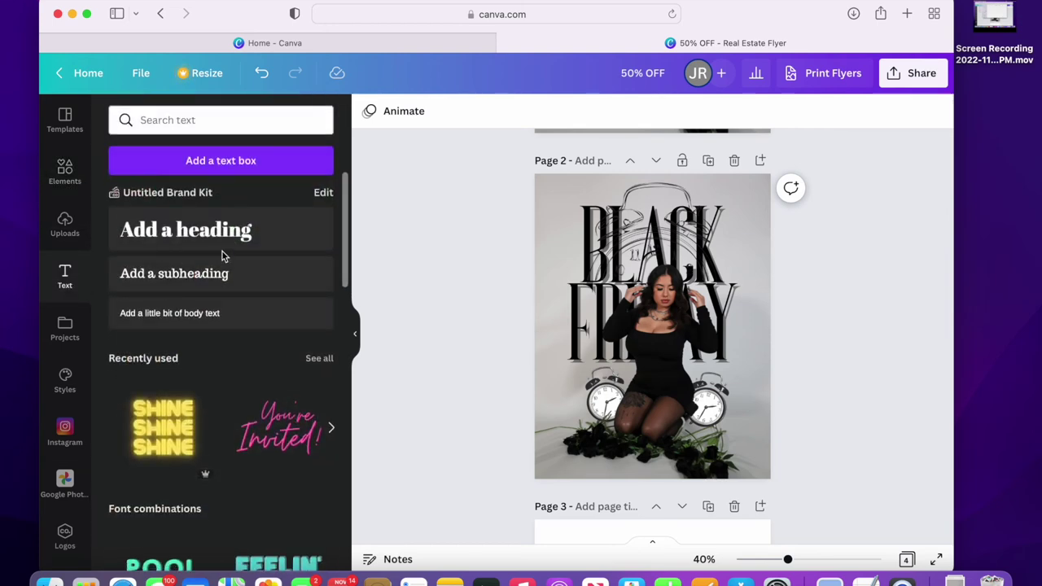
left_click(246, 237)
type("50")
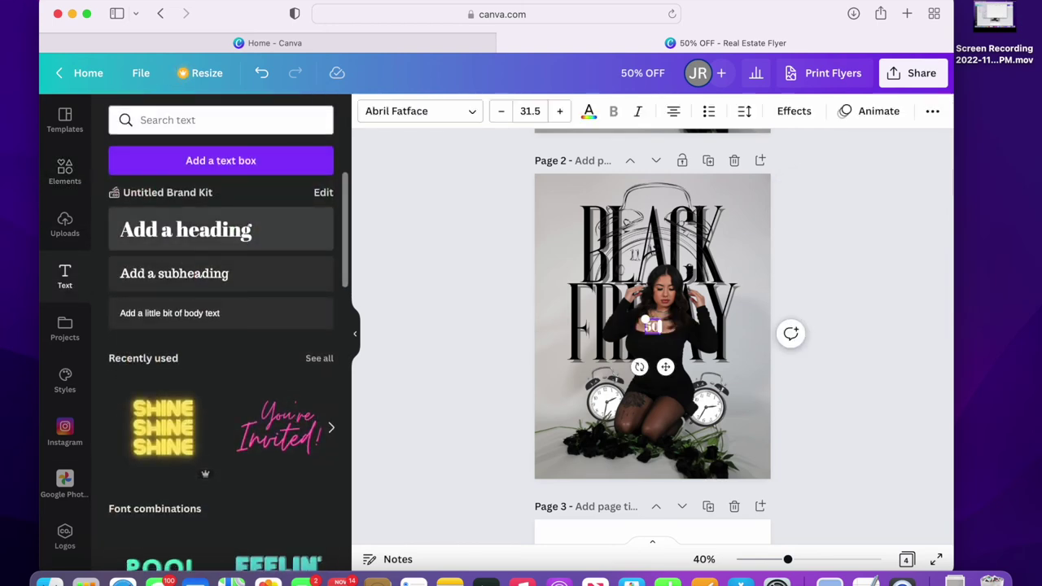
type("% OFF")
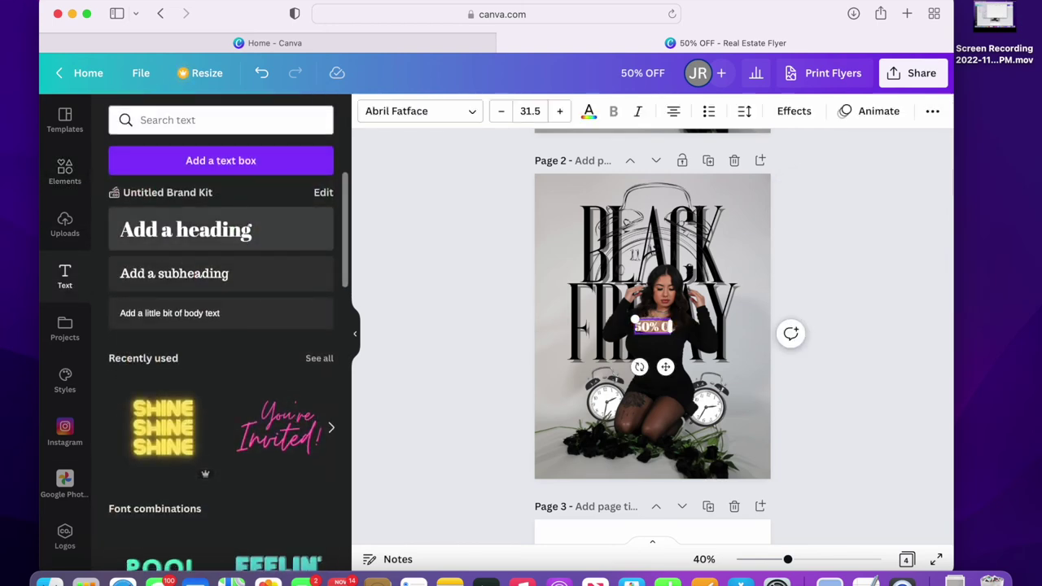
left_click(384, 113)
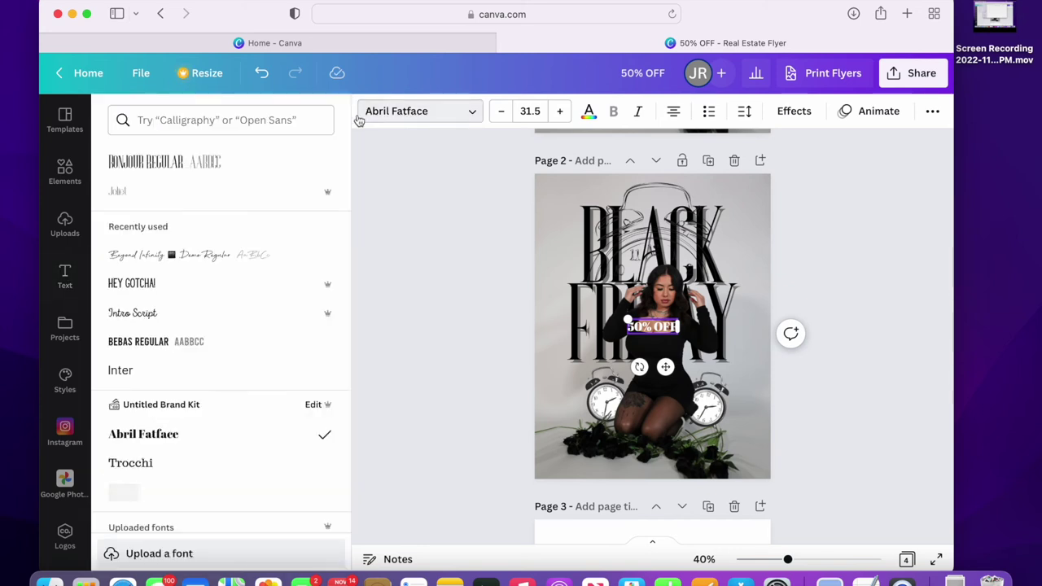
left_click(249, 196)
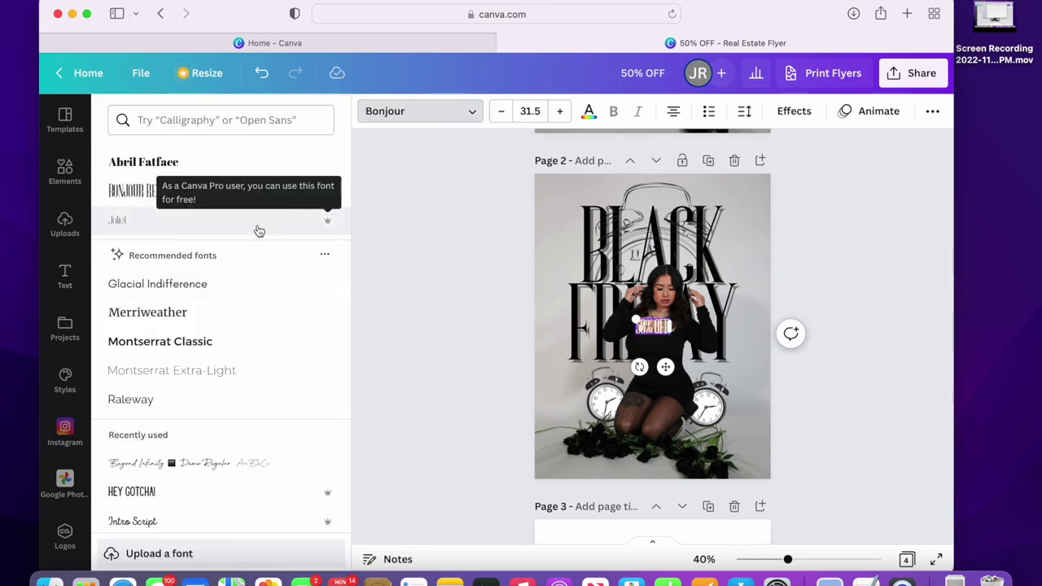
left_click(258, 223)
Enlarge the 50% OFF text to about size 66.6 and centre it over the roses near the page's bottom edge
left_click_drag(633, 320, 574, 298)
left_click_drag(637, 366, 673, 505)
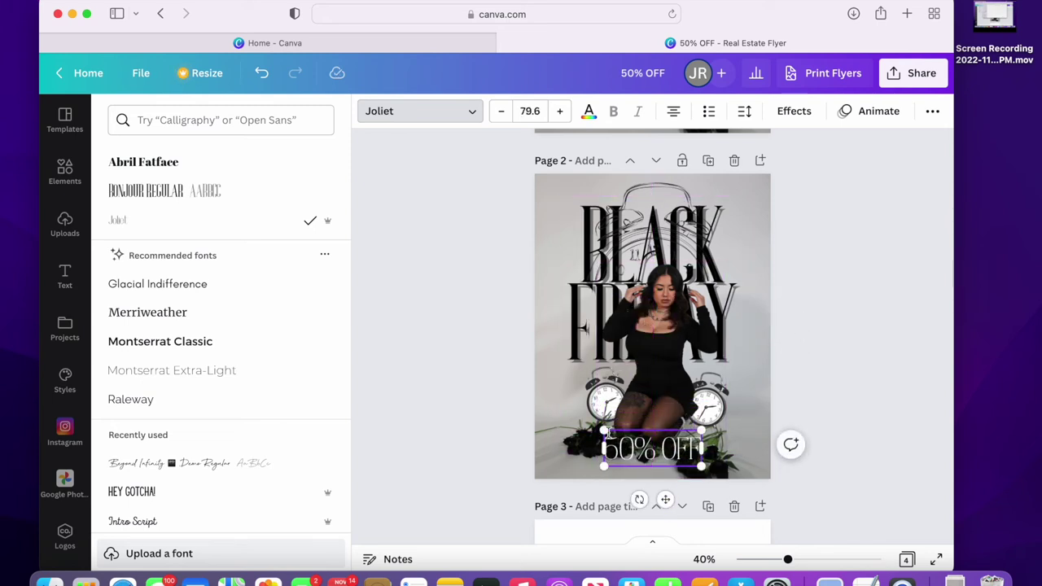
left_click_drag(604, 432, 621, 438)
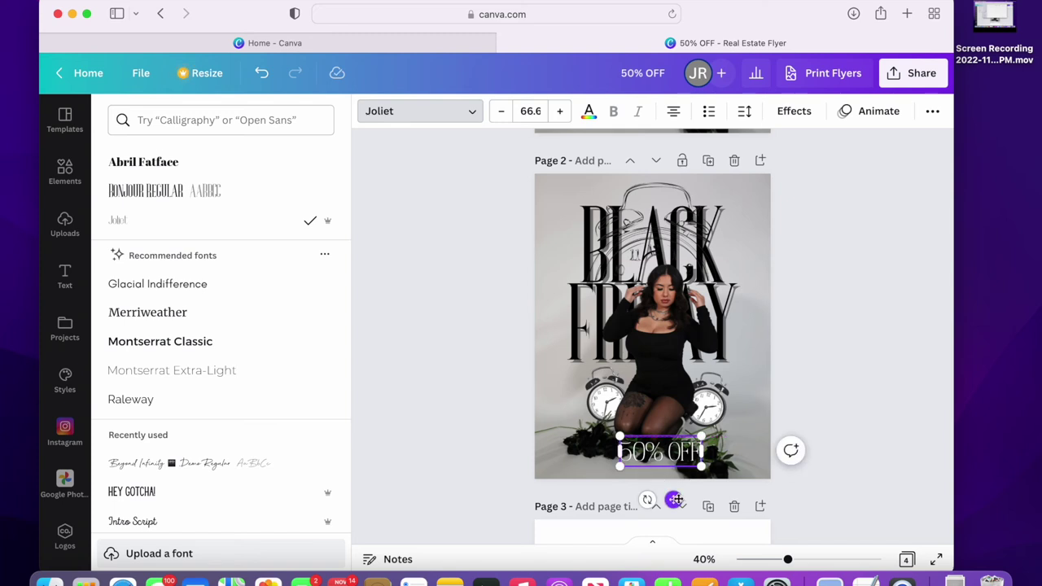
left_click_drag(673, 500, 665, 506)
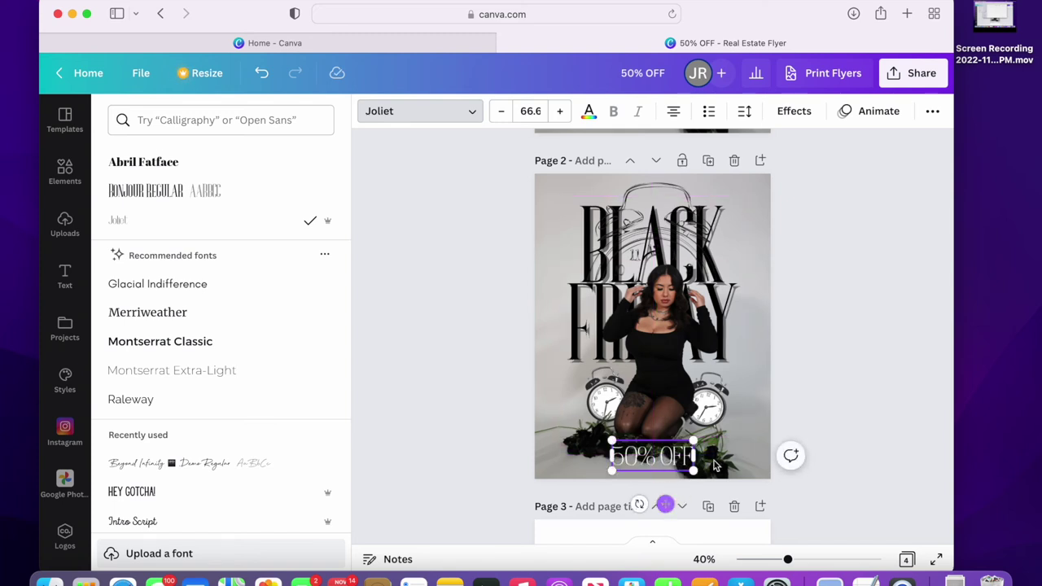
key("Escape")
key("Escape")
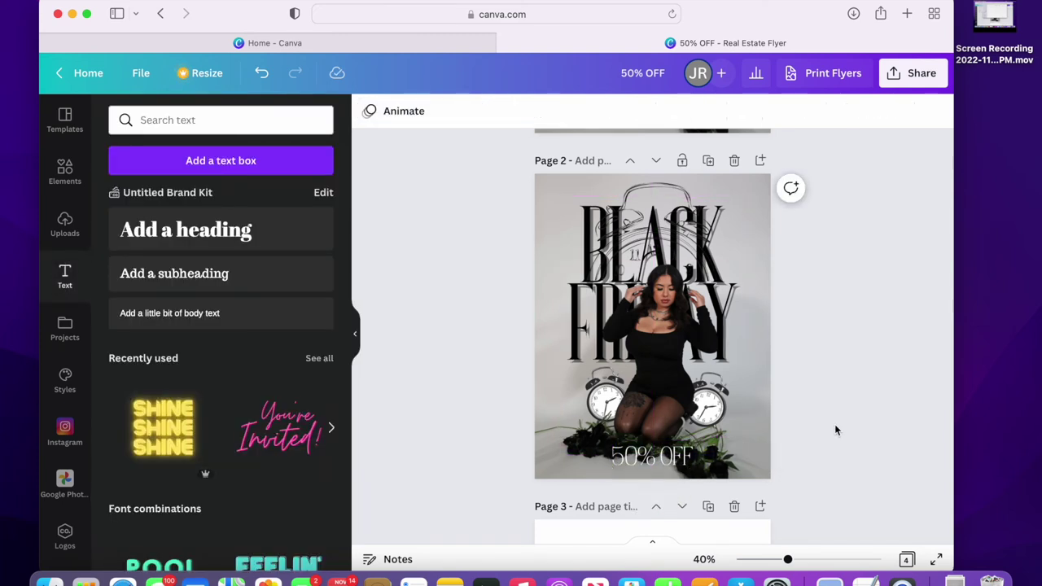
Compare page 2 with the original on page 1 and set the BLACK FRIDAY text's line spacing to 1.27
scroll(836, 427, "up", 5)
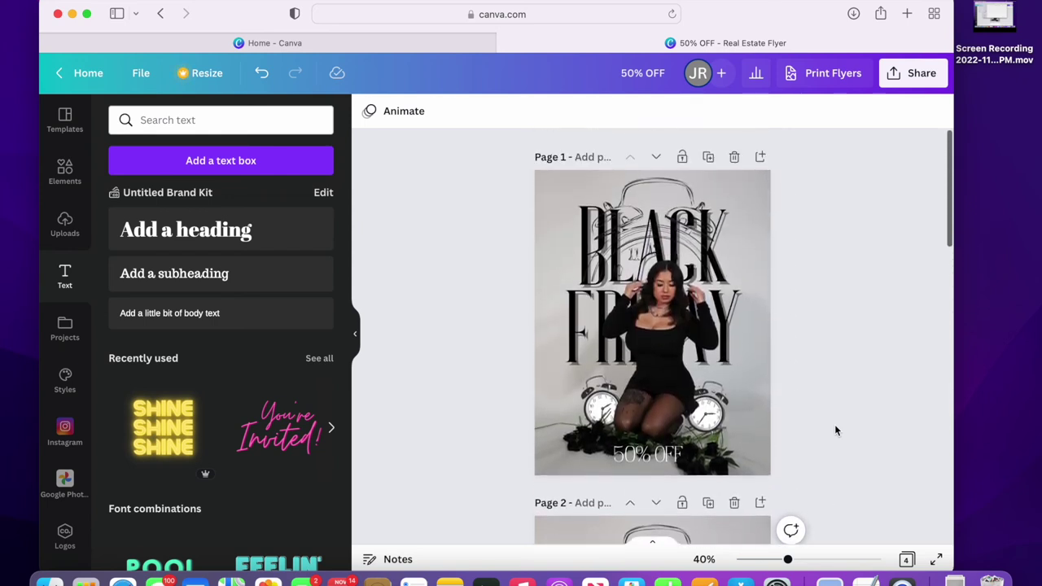
scroll(836, 427, "down", 3)
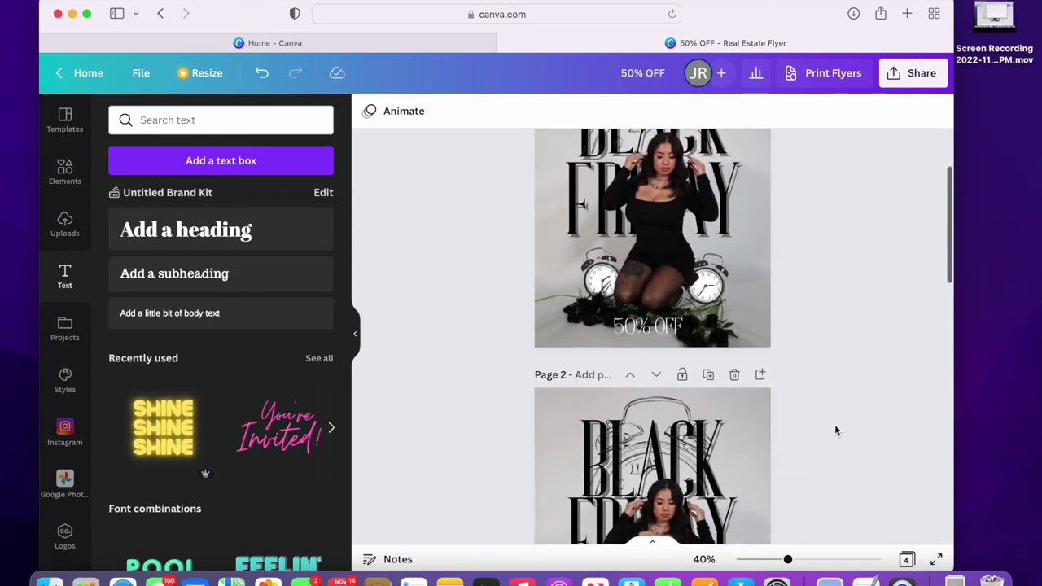
scroll(836, 430, "down", 4)
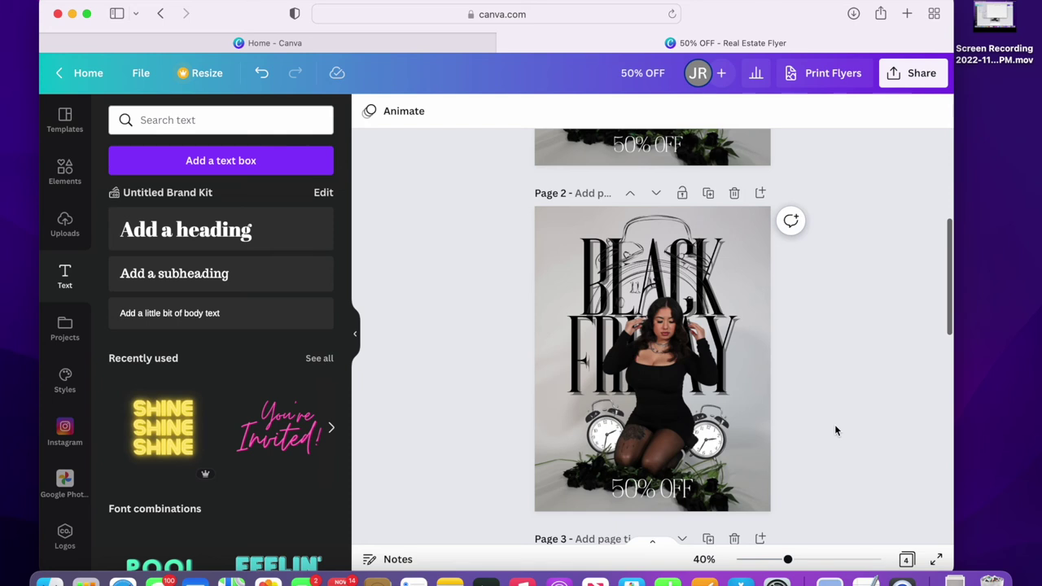
scroll(761, 310, "up", 7)
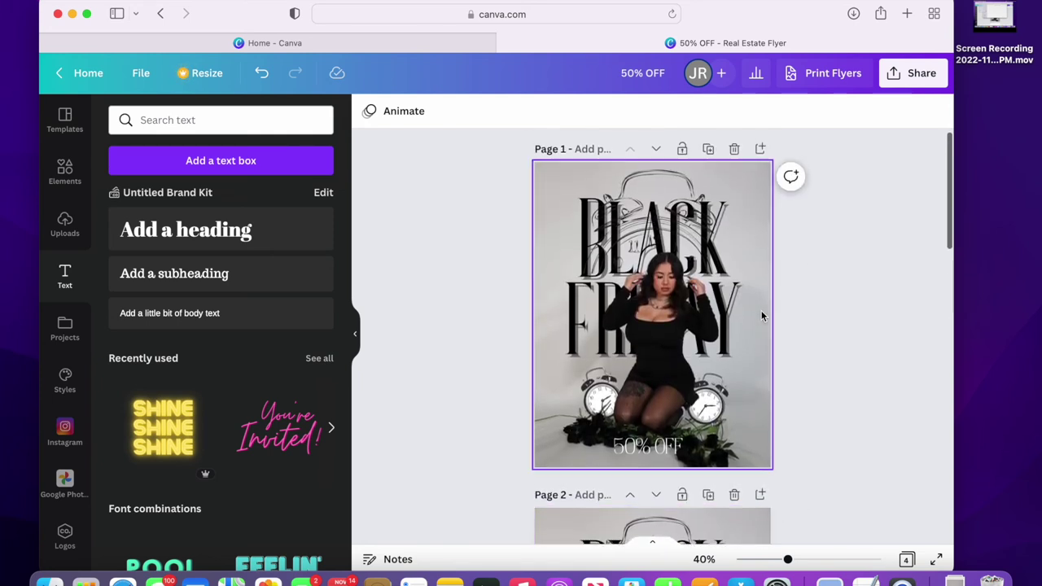
scroll(763, 316, "down", 4)
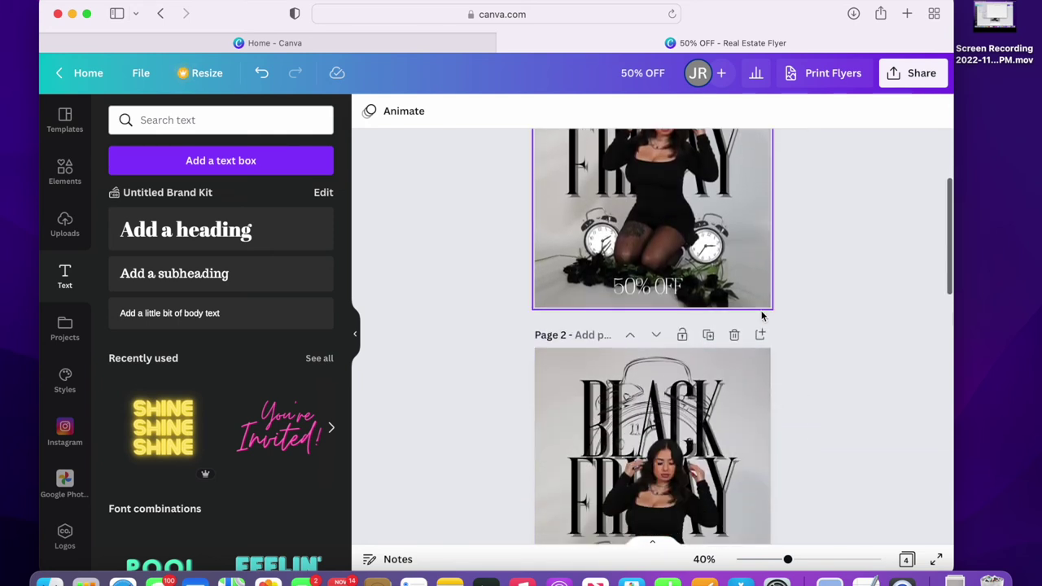
scroll(763, 316, "down", 3)
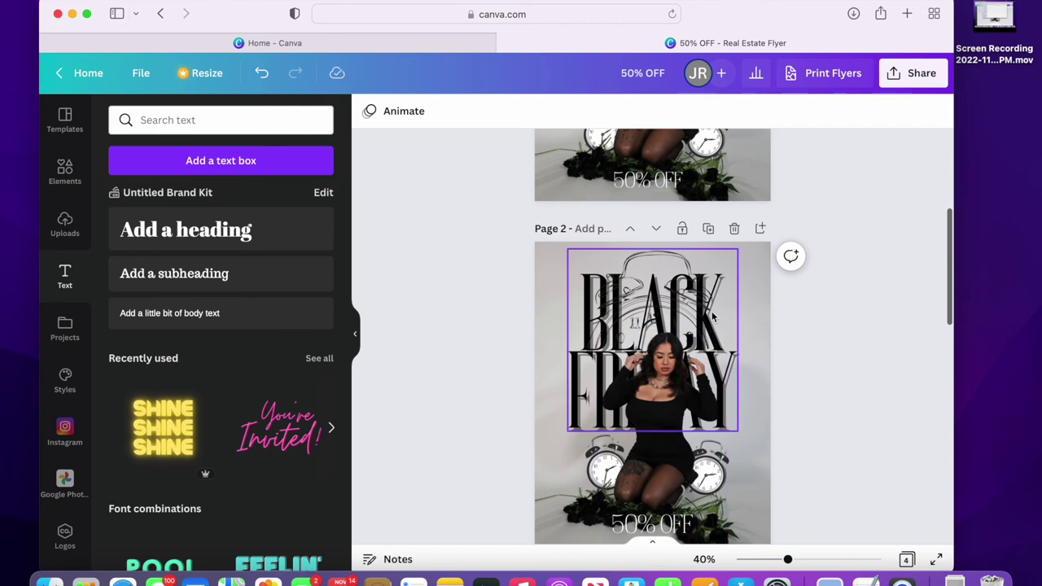
left_click(711, 311)
left_click(930, 111)
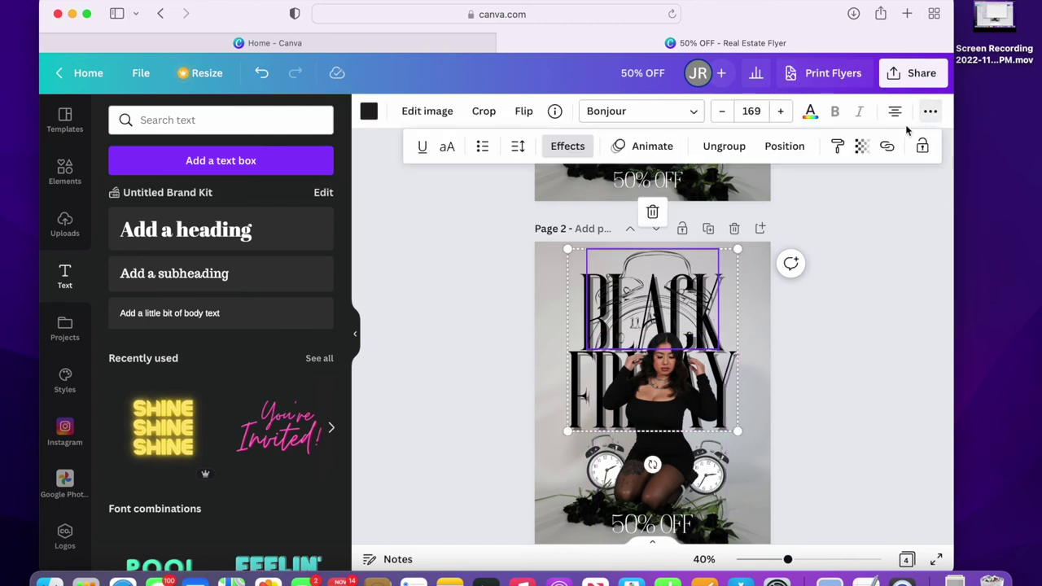
left_click(521, 147)
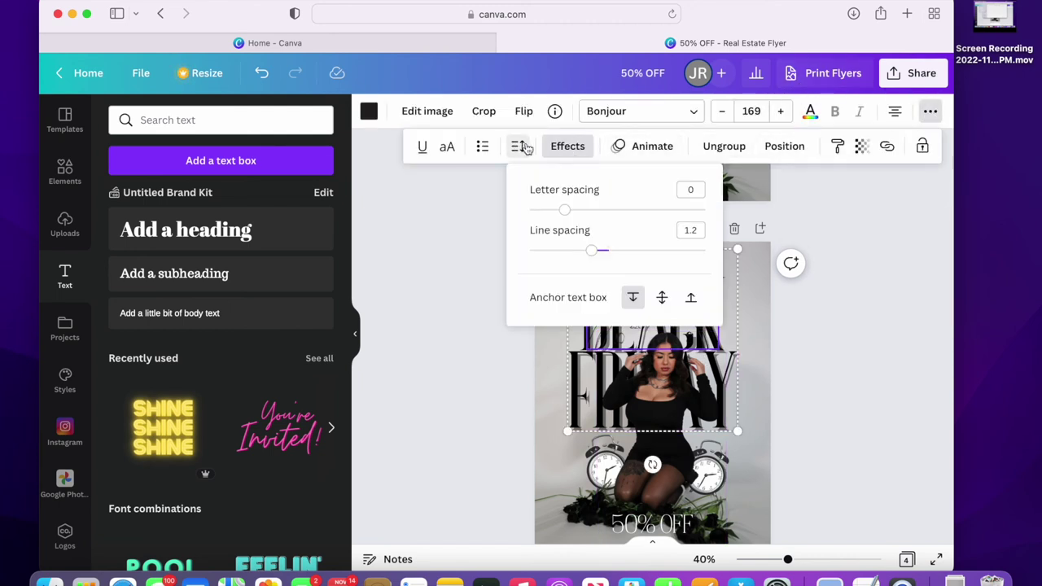
left_click_drag(593, 255, 598, 255)
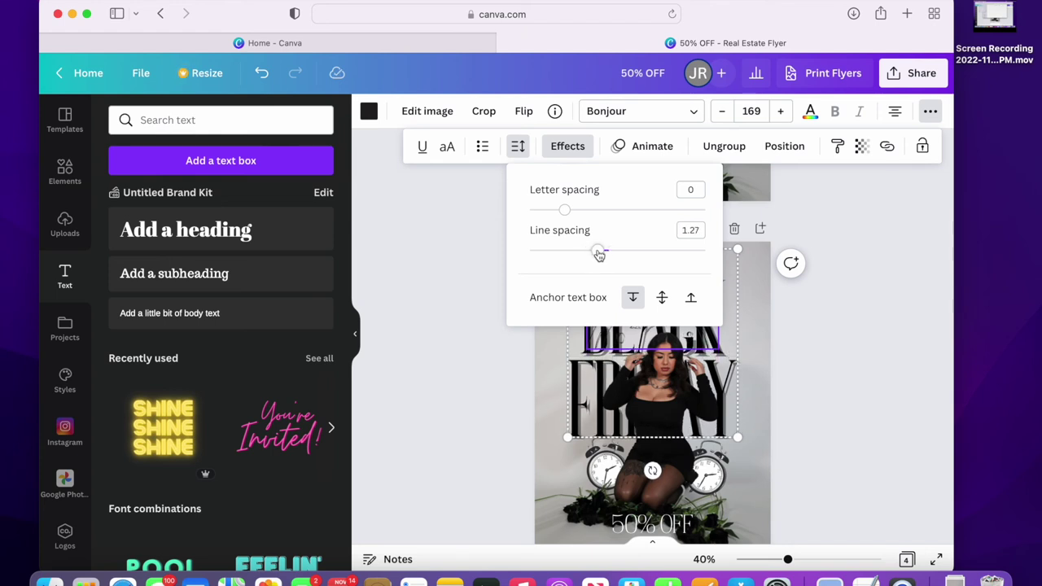
left_click(860, 342)
left_click(860, 342)
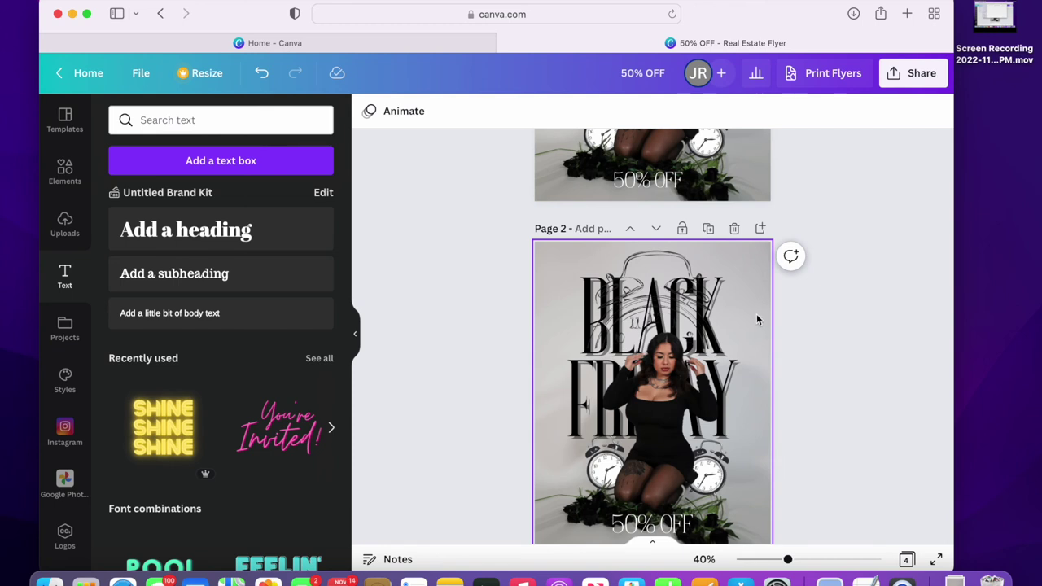
scroll(837, 334, "down", 3)
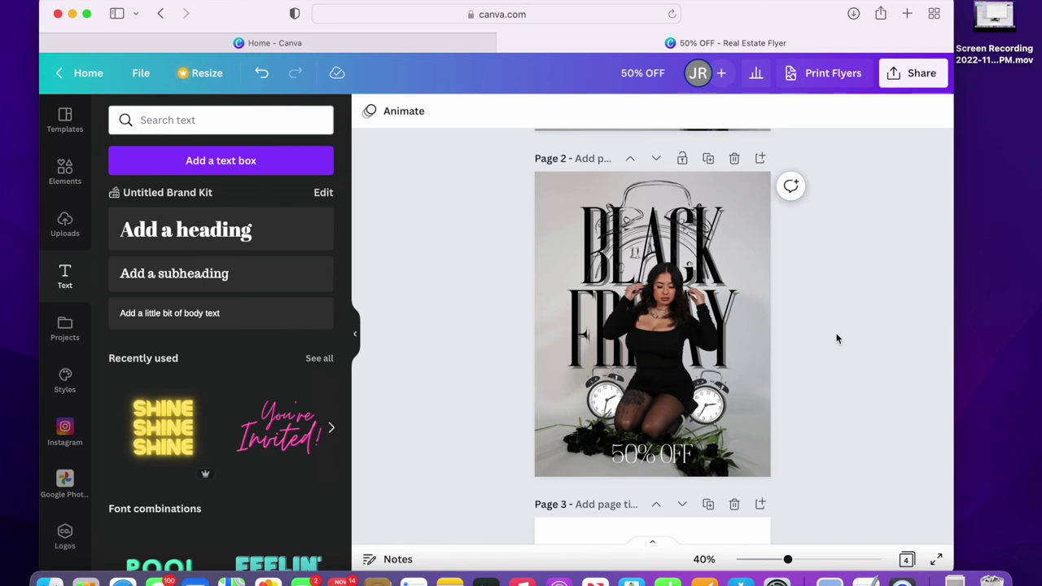
scroll(836, 339, "up", 5)
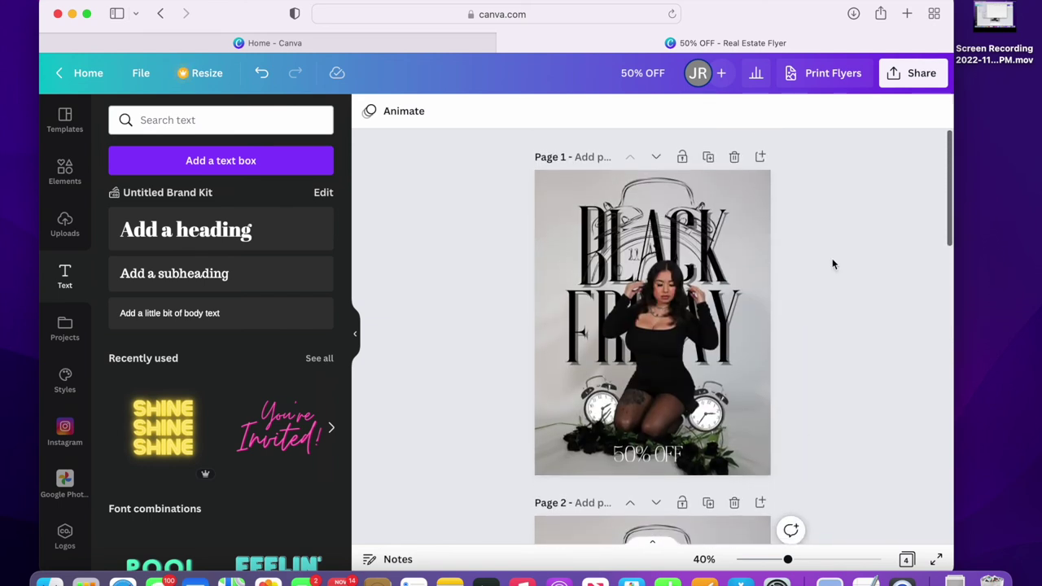